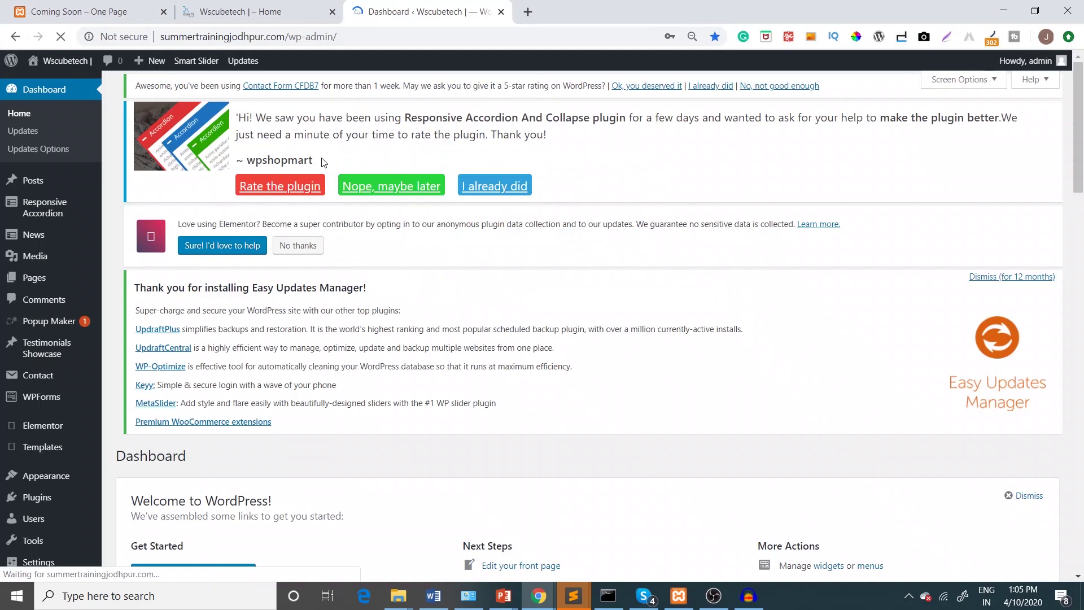
Compare the live WsCube Tech homepage and local coming-soon page, then return to the Dashboard
left_click(305, 12)
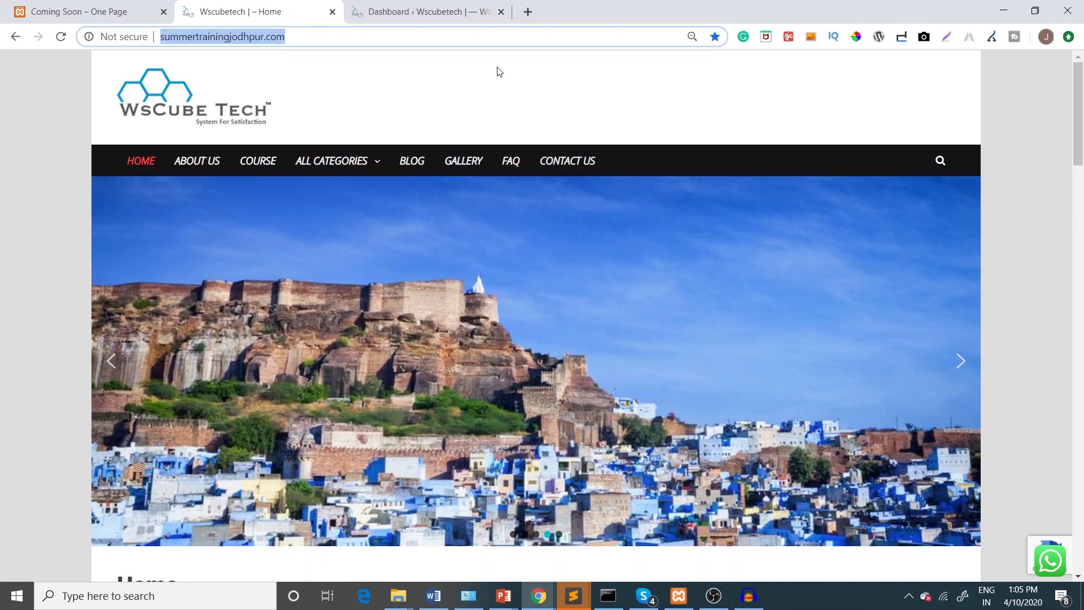
left_click(99, 7)
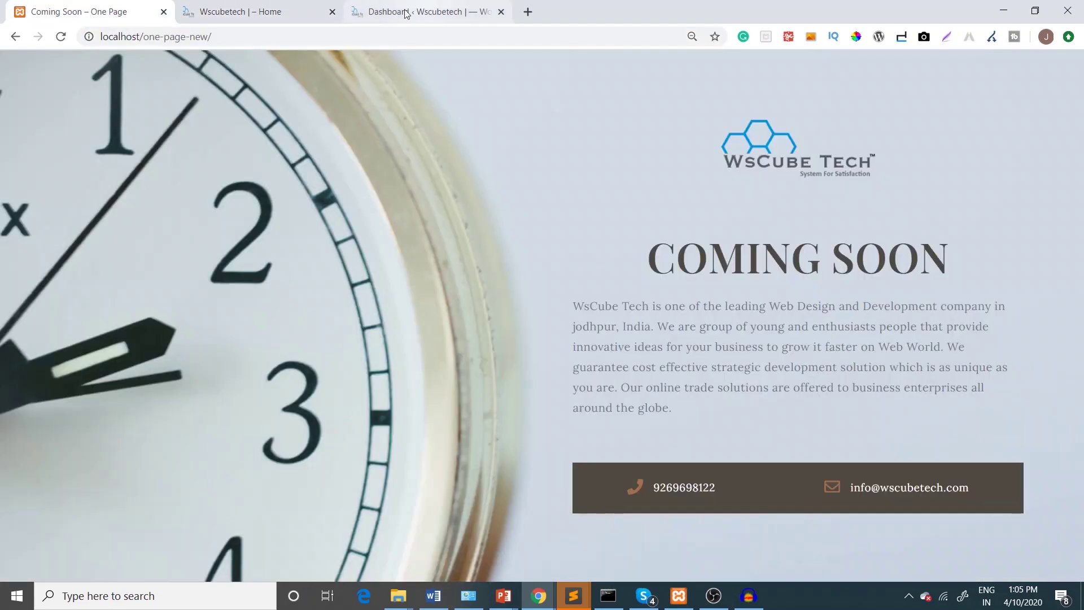
left_click(405, 12)
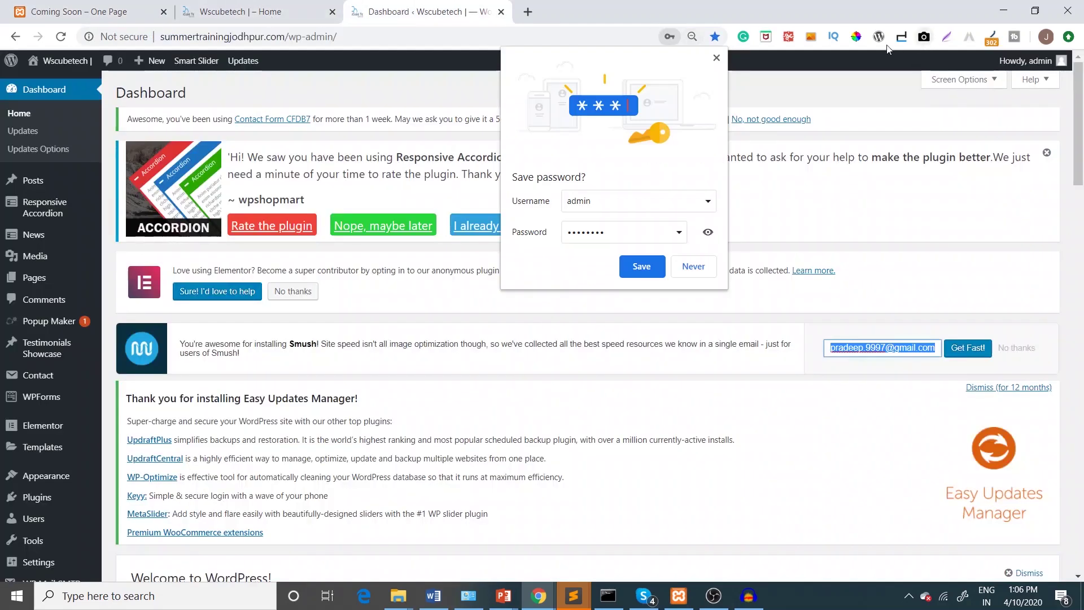
left_click(717, 56)
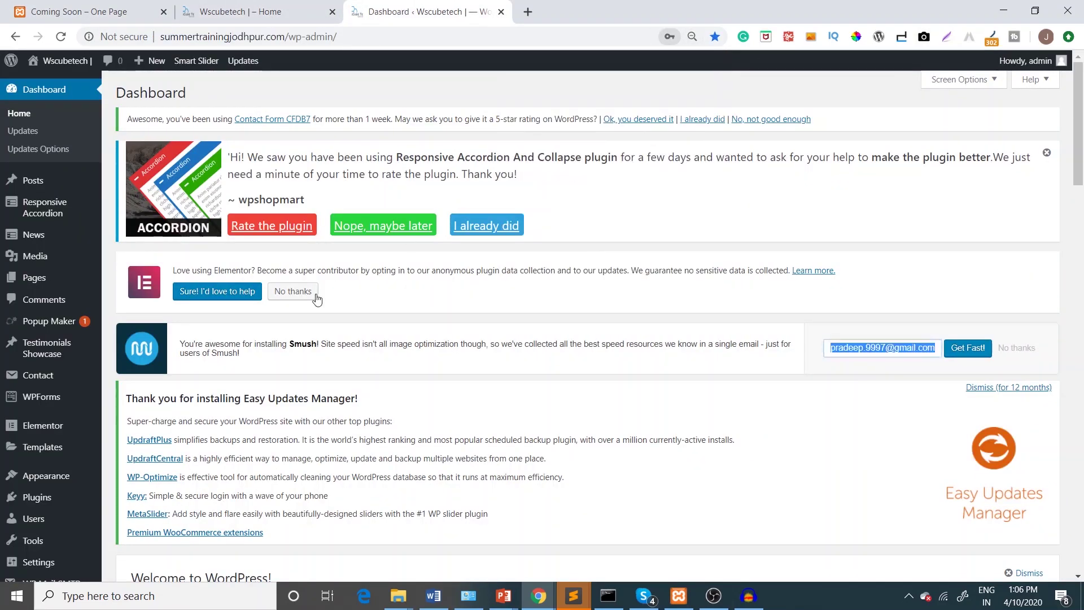
mouse_move(45, 447)
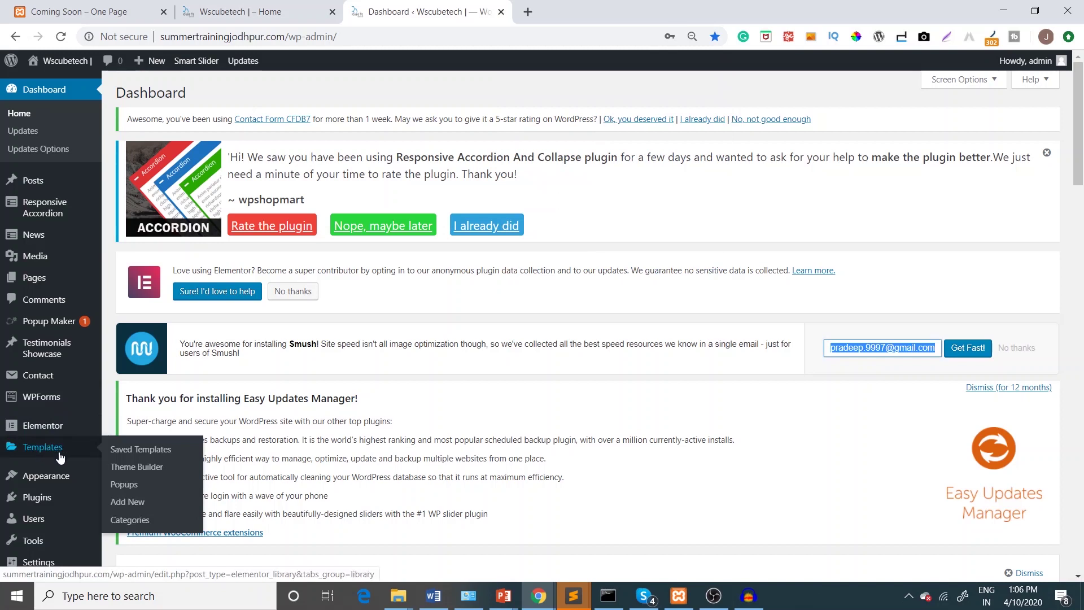
Add a new Elementor template of type Page named 'Coming Soon'
left_click(133, 505)
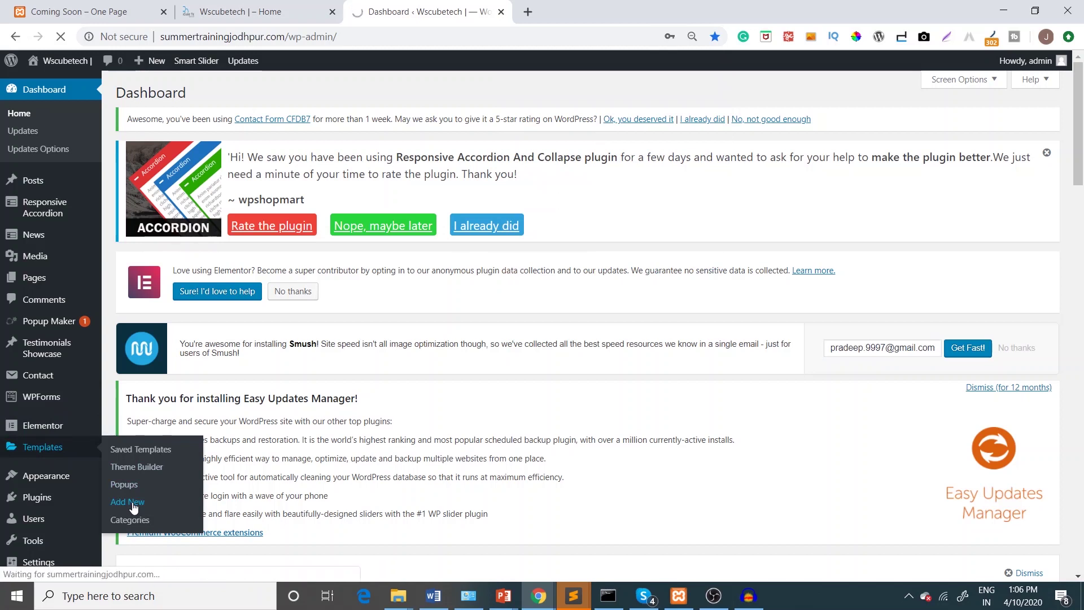
left_click(570, 302)
left_click(559, 331)
left_click(572, 361)
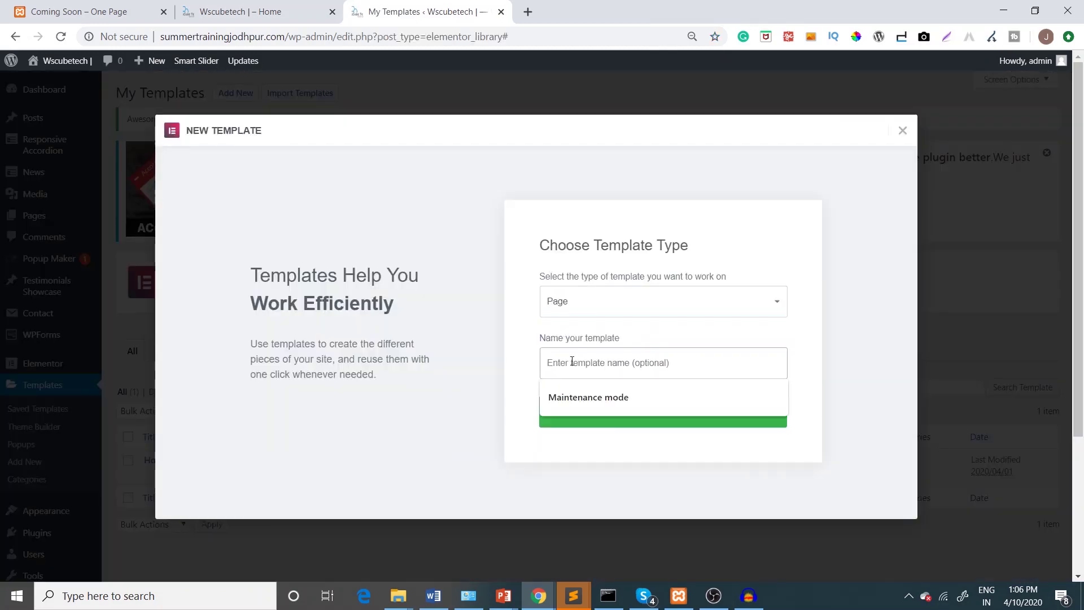
type("Coming Soon")
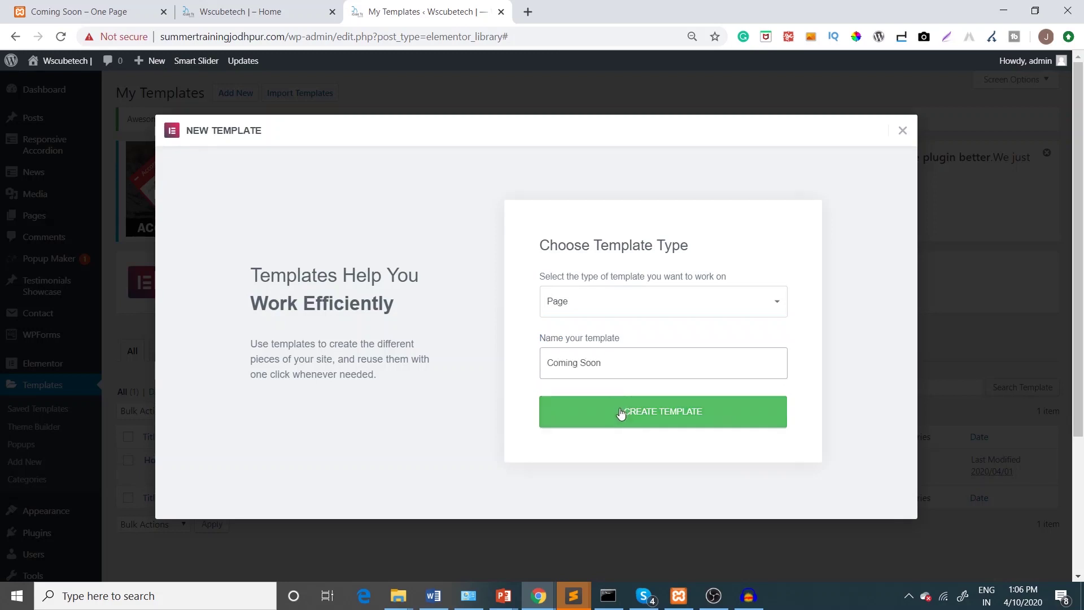
left_click(621, 412)
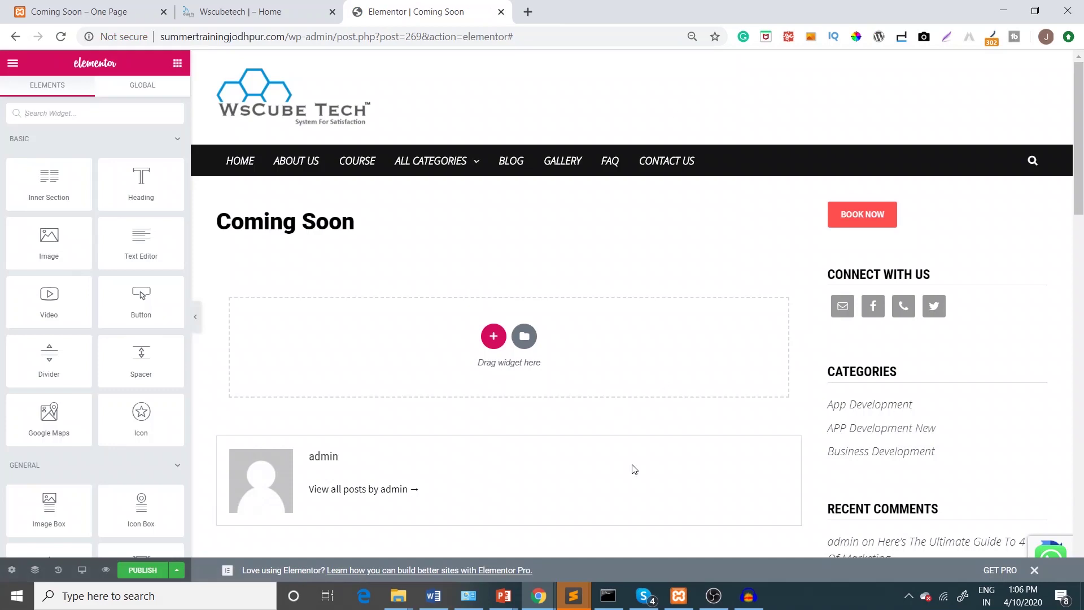
Set the Coming Soon template's Page Layout to Elementor Canvas in Page Settings
mouse_move(1082, 131)
left_mouse_down()
mouse_move(1082, 469)
mouse_move(1082, 129)
left_mouse_up()
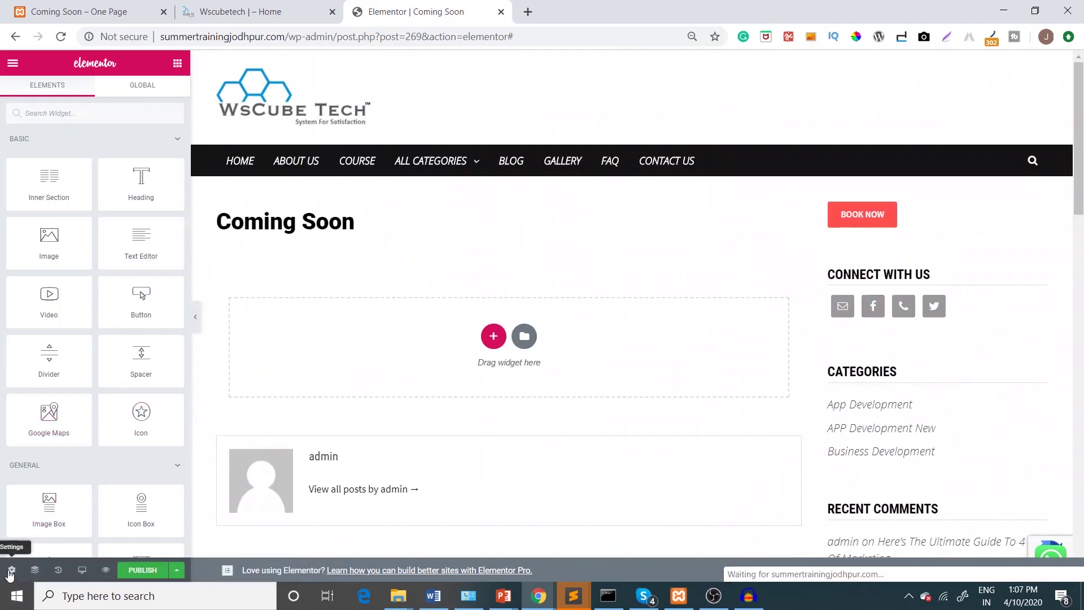
left_click(9, 571)
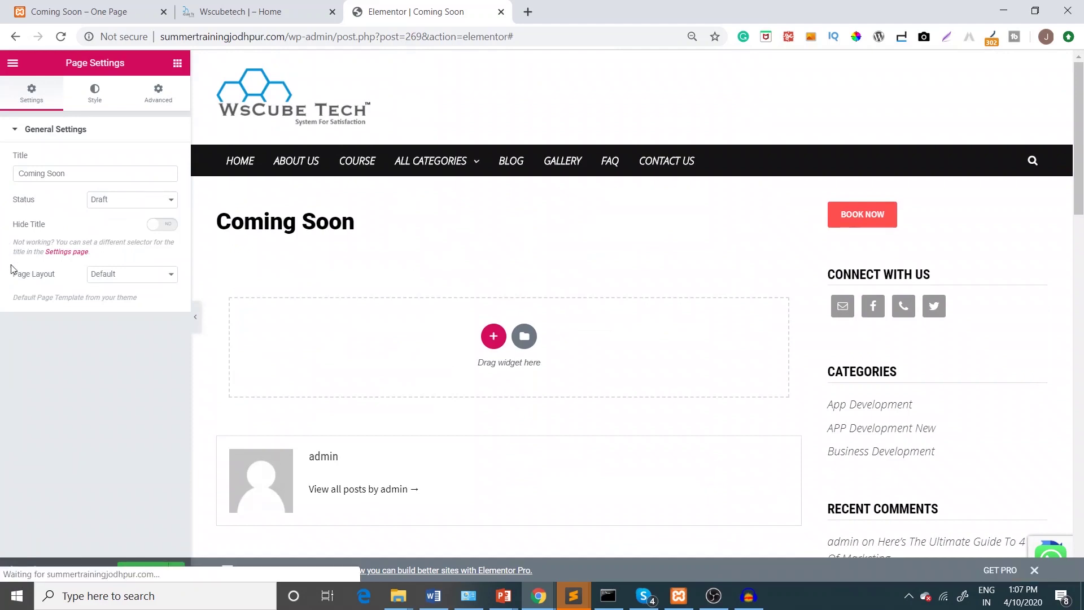
left_click(137, 275)
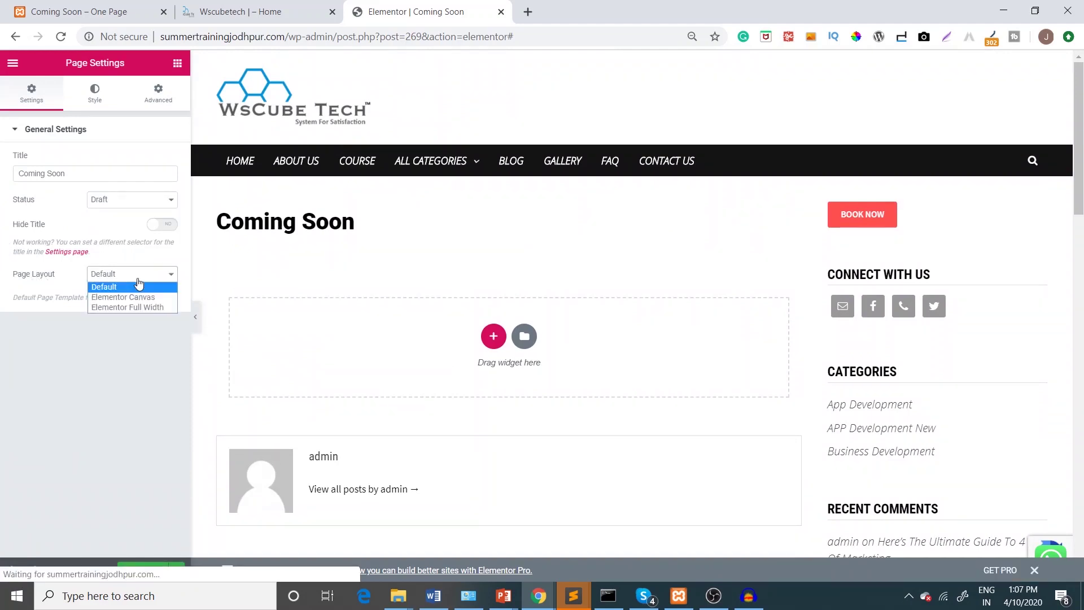
left_click(135, 297)
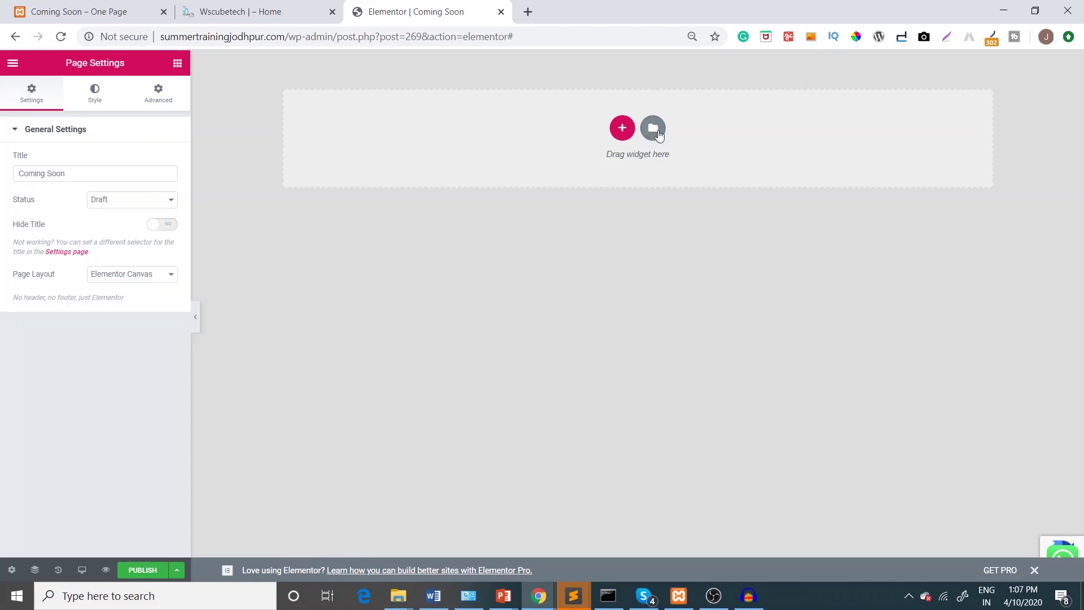
Search the Pages library for 'comi' and insert the Coming Soon 5 design
left_click(658, 131)
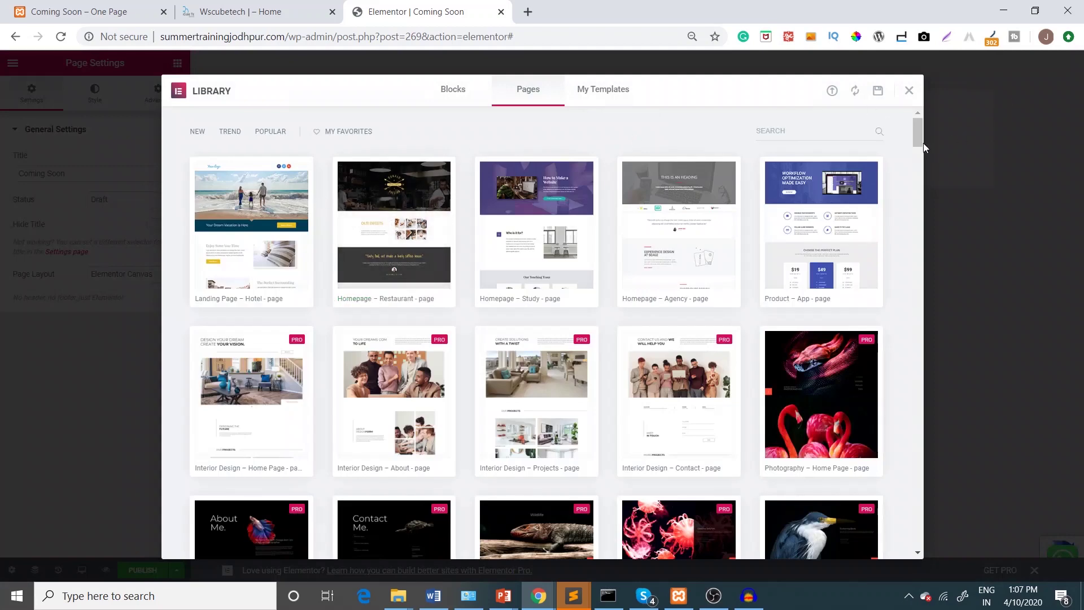
left_click_drag(919, 140, 905, 109)
type("c")
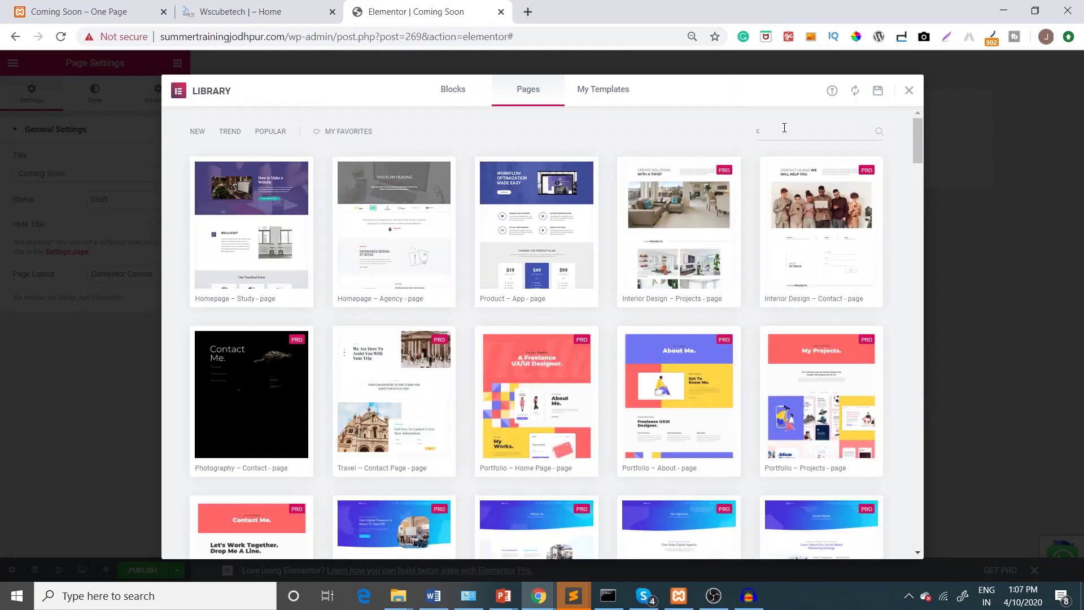
type("omi")
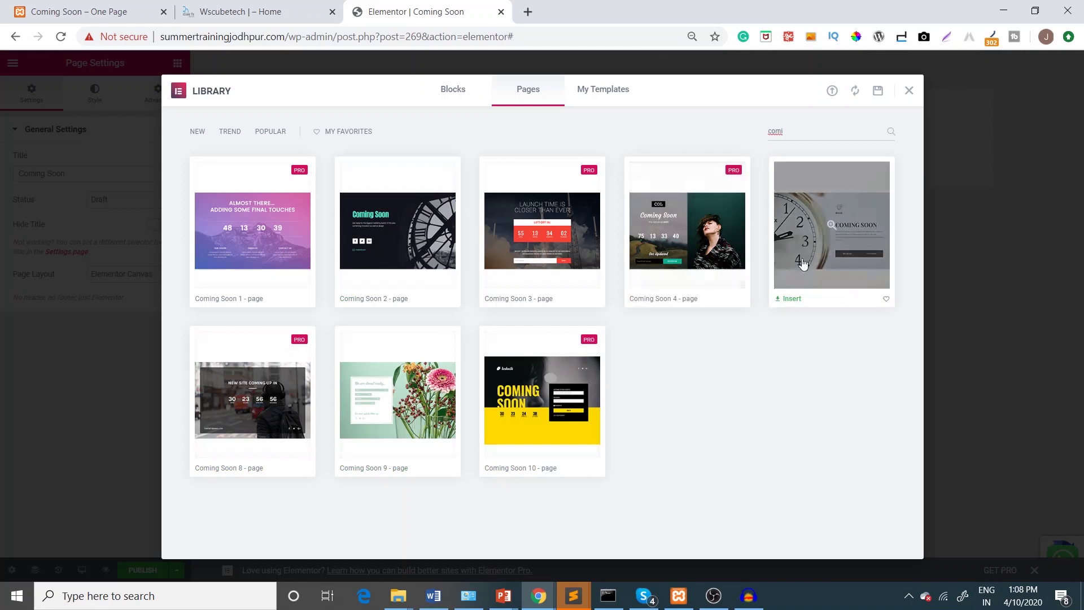
left_click(791, 299)
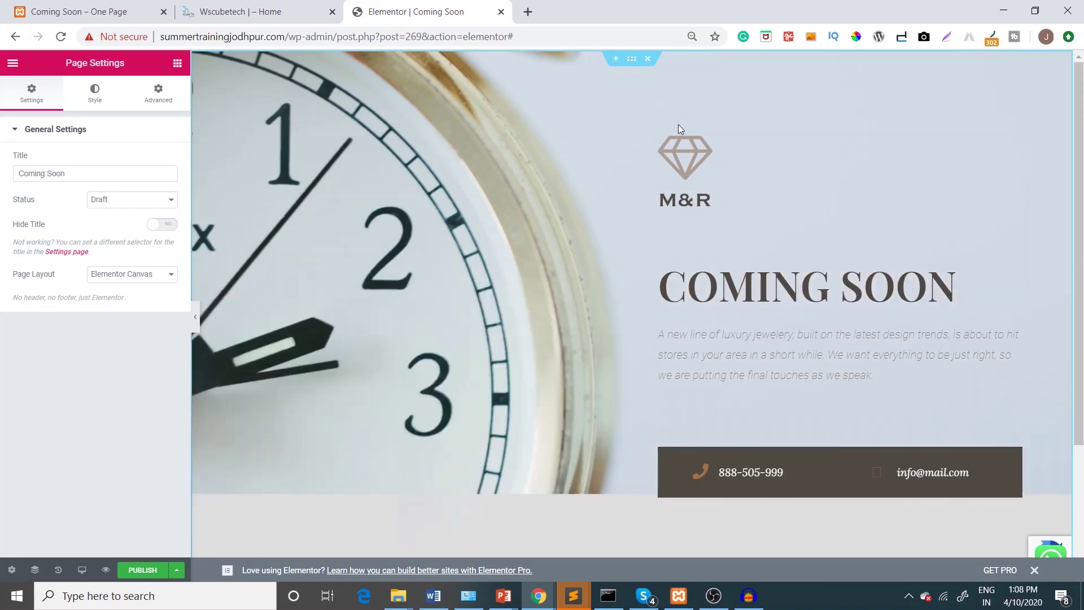
Replace the M&R logo with the WsCube Tech image at 39% max width, centred
left_click(682, 184)
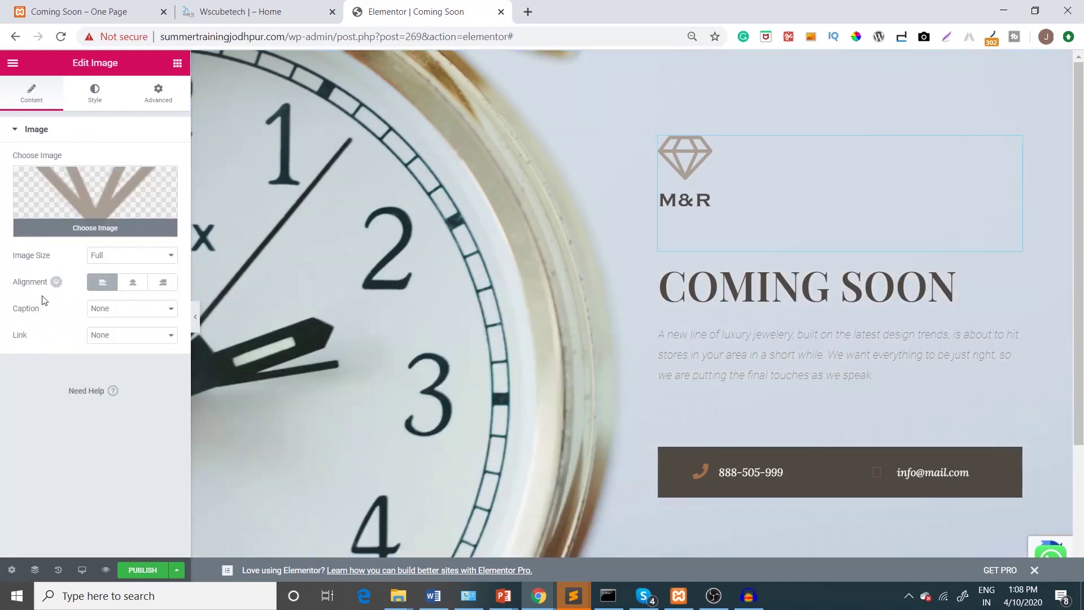
left_click(67, 201)
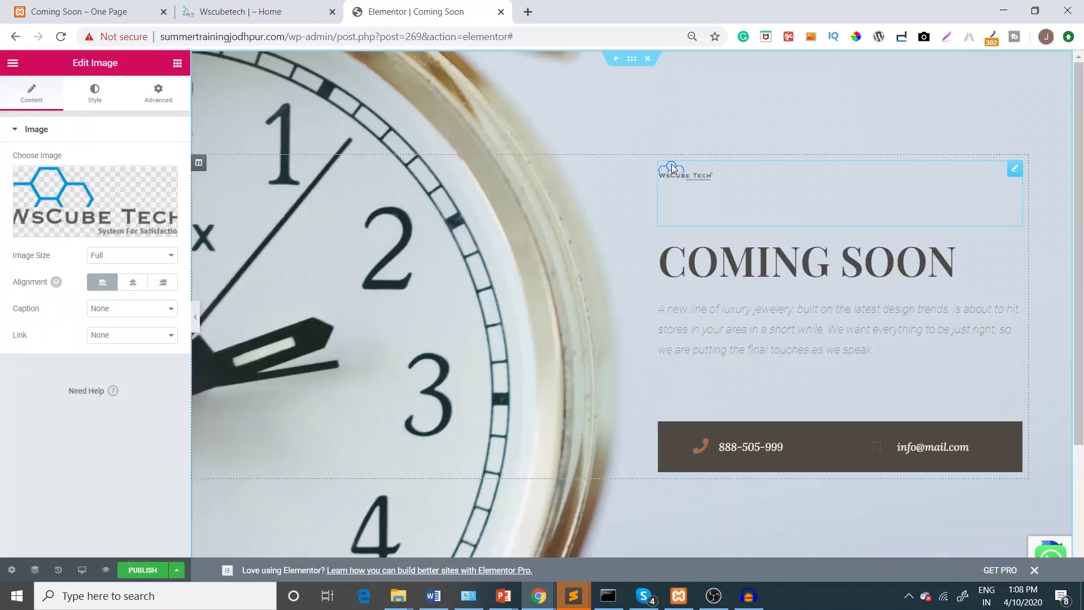
left_click(94, 96)
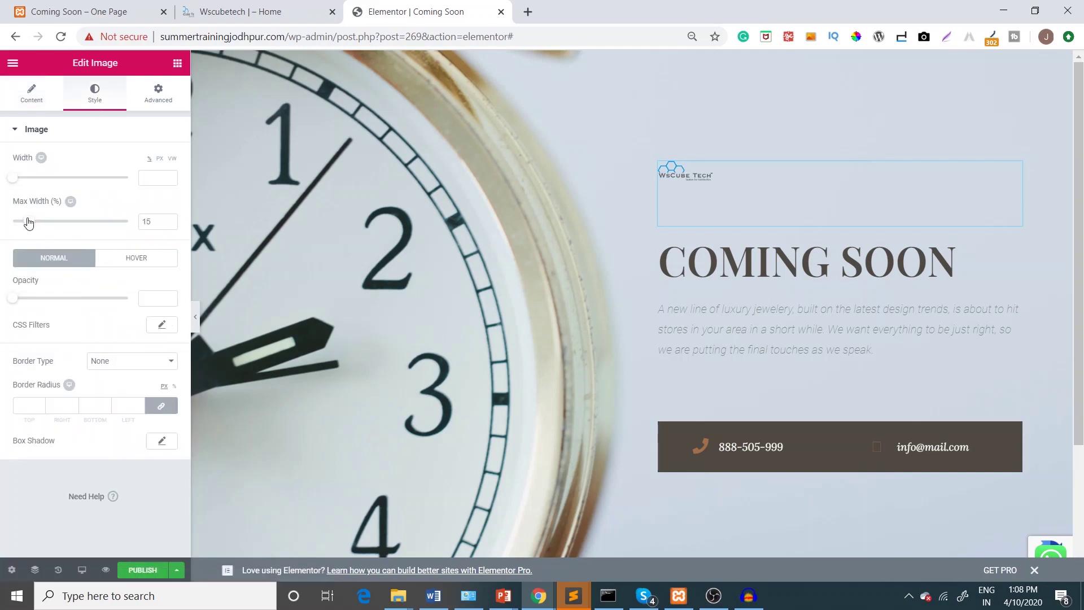
left_click_drag(30, 225, 56, 222)
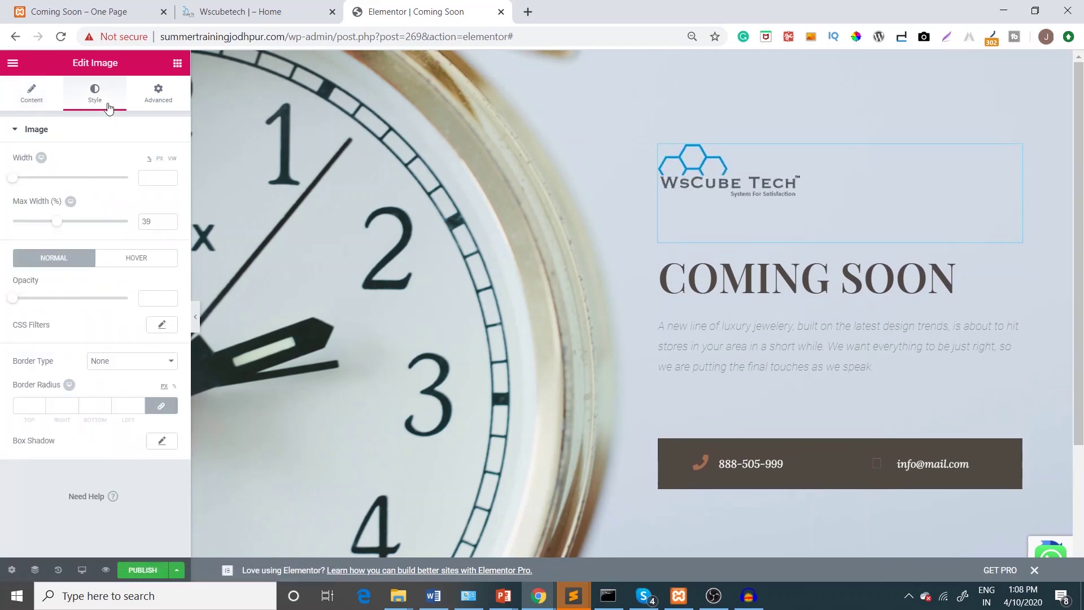
left_click(30, 93)
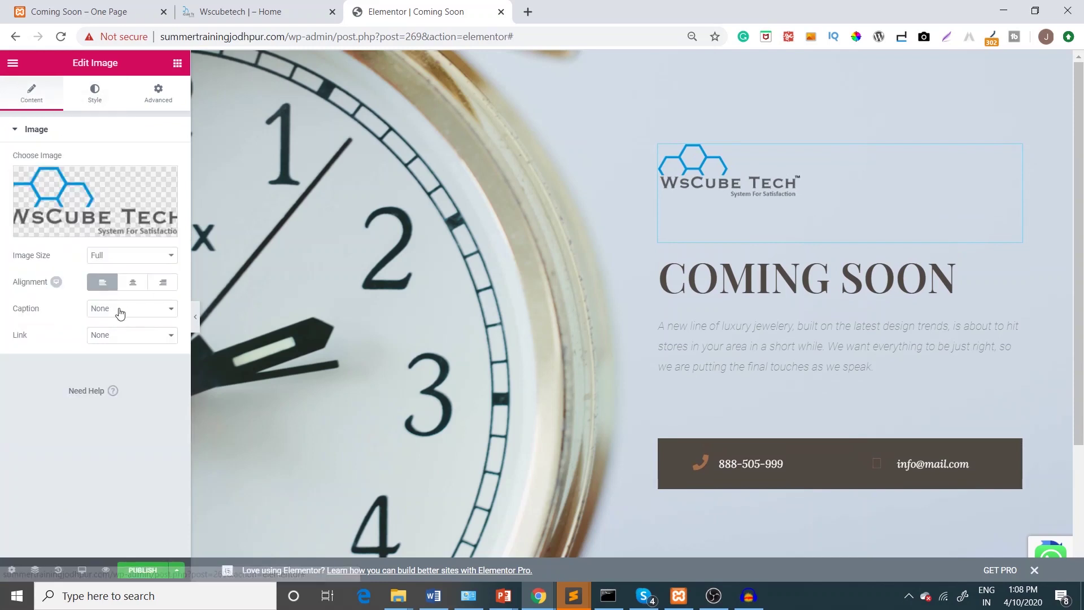
left_click(133, 281)
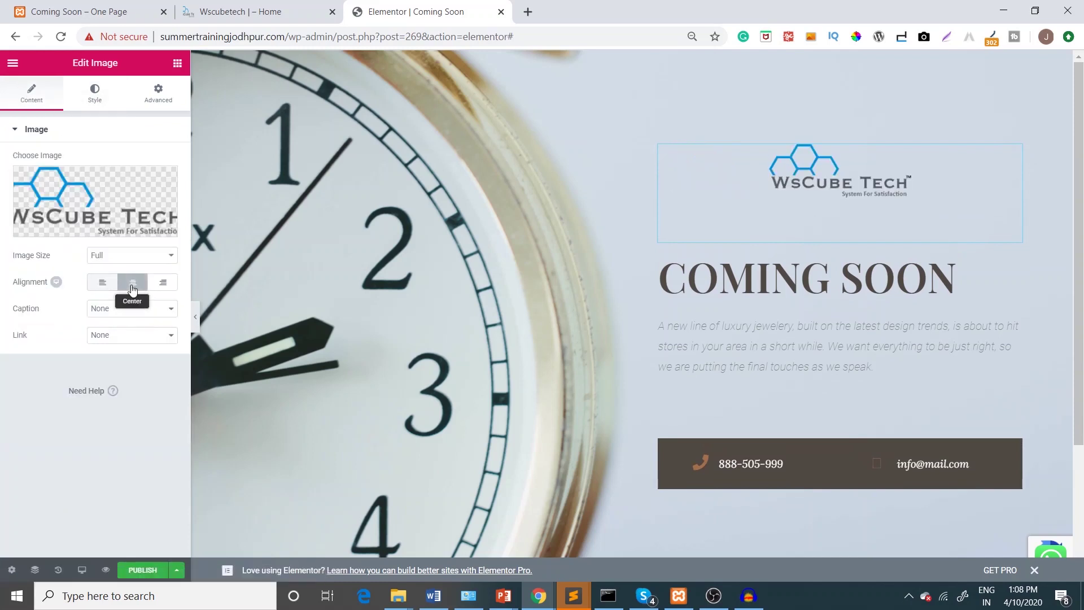
left_click(783, 273)
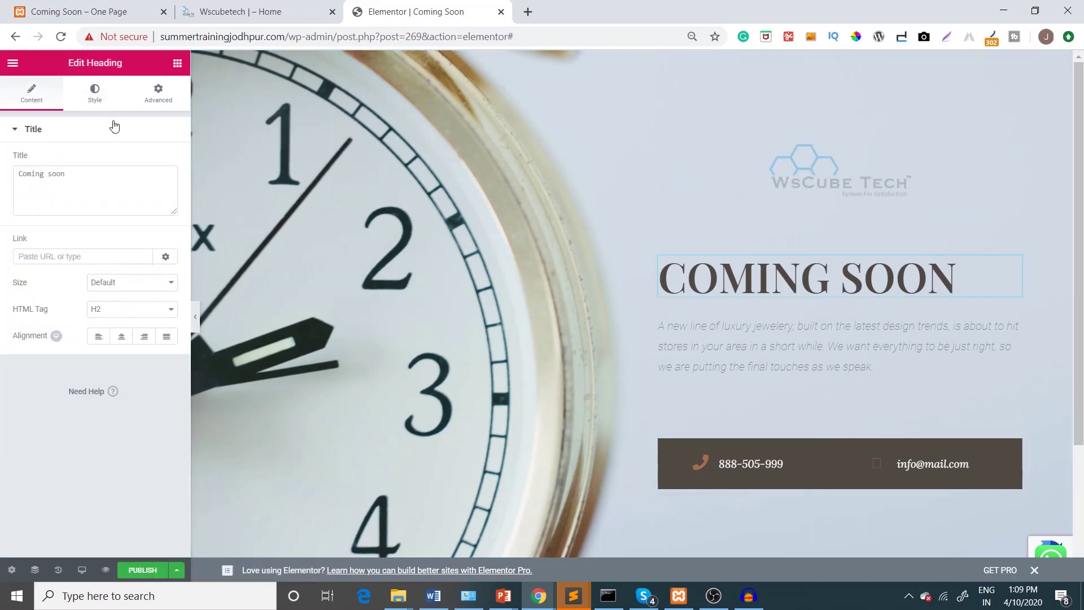
Centre the COMING SOON heading and paste the WsCube Tech description over the placeholder paragraph
left_click(122, 336)
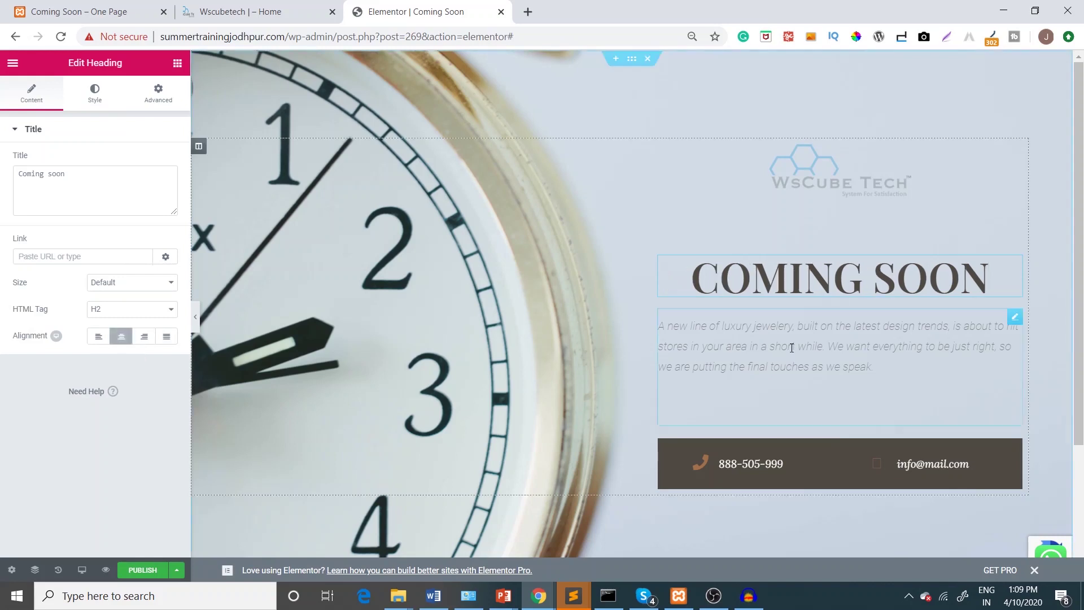
left_click(875, 366)
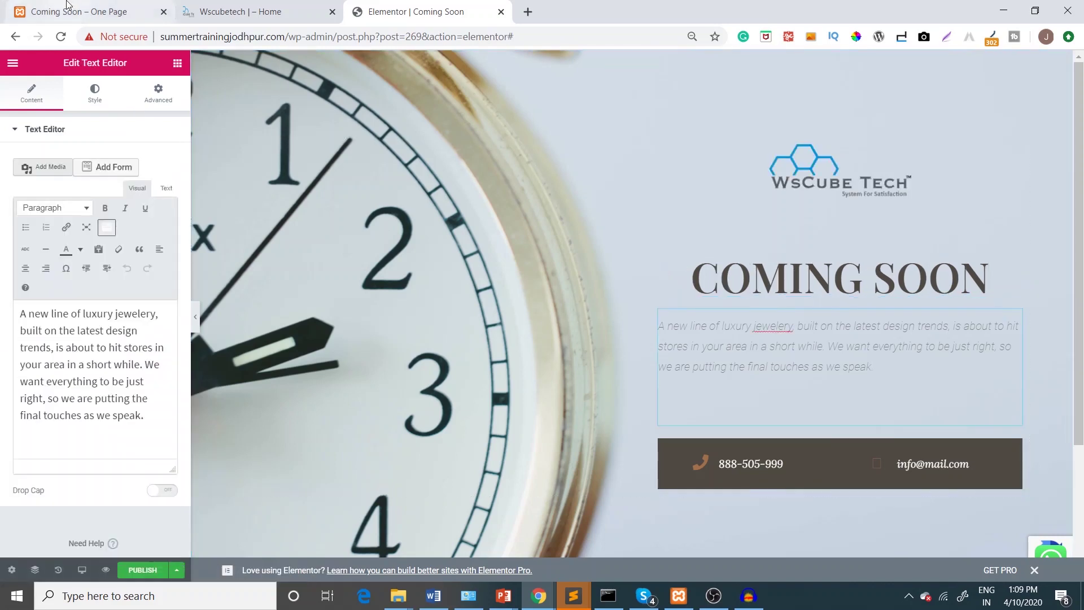
left_click(67, 10)
left_click_drag(569, 306, 672, 407)
key("ctrl+c")
left_click(415, 12)
triple_click(55, 364)
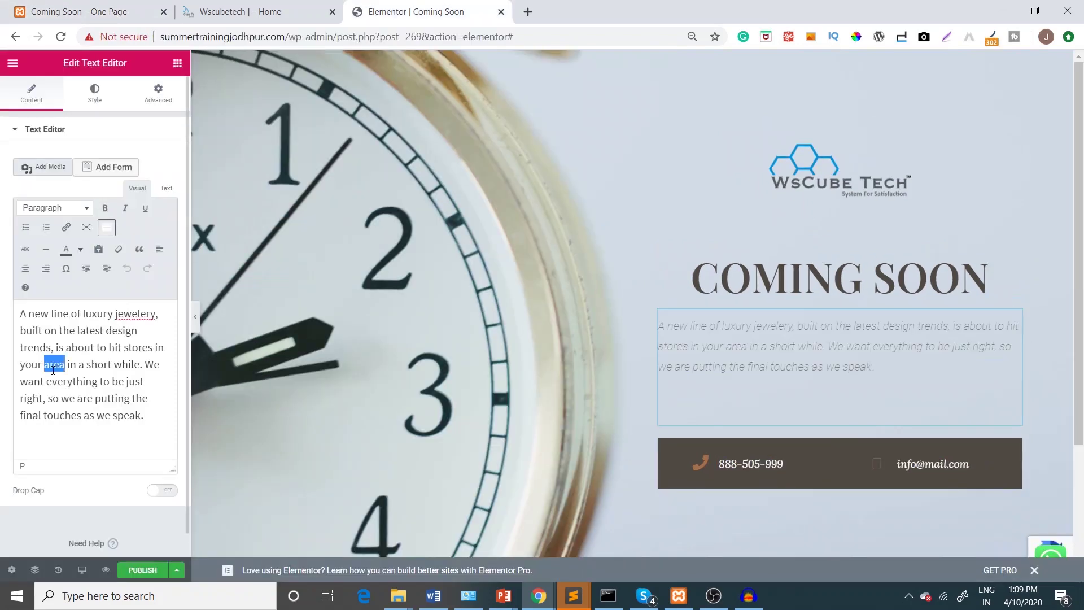
left_click(166, 189)
key("ctrl+v")
left_click(137, 188)
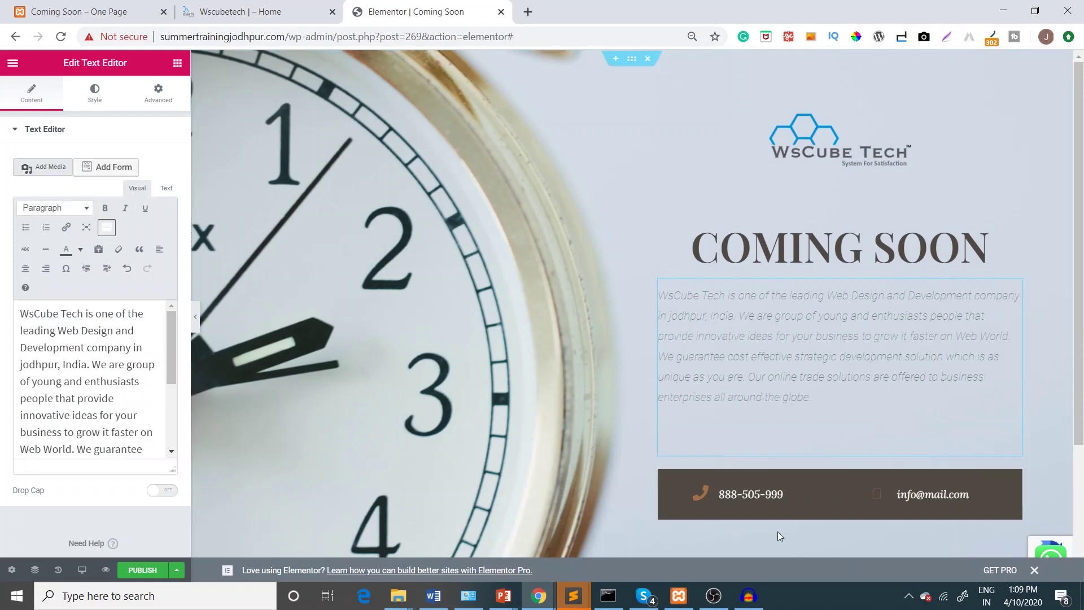
left_click(744, 497)
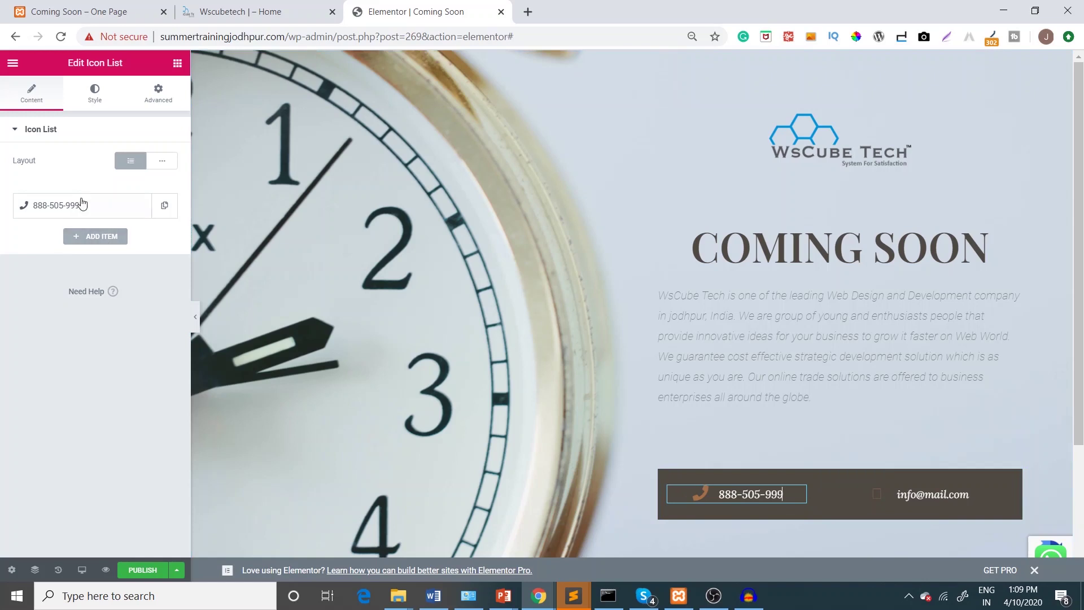
Replace the contact bar's placeholder phone number with the company's phone number
left_click(83, 205)
triple_click(59, 250)
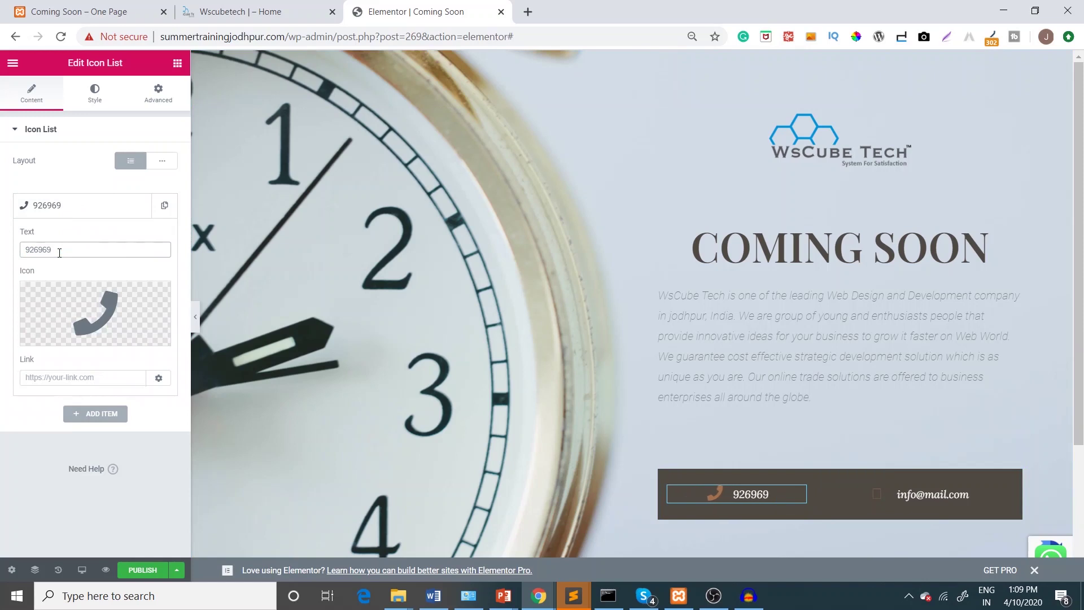
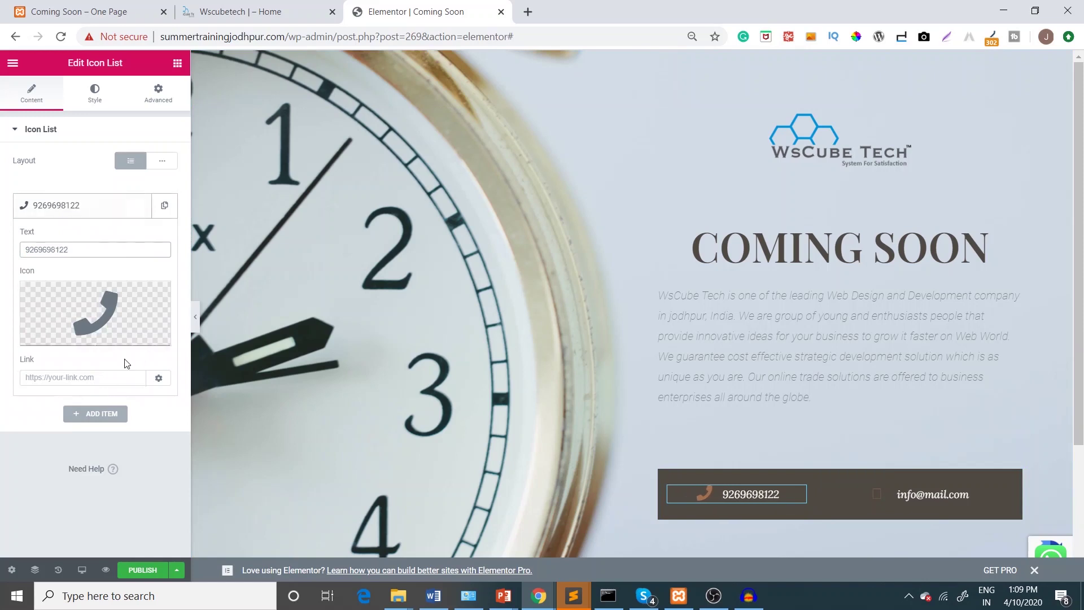
Change the e-mail item to the company's info address and publish the template
left_click(867, 492)
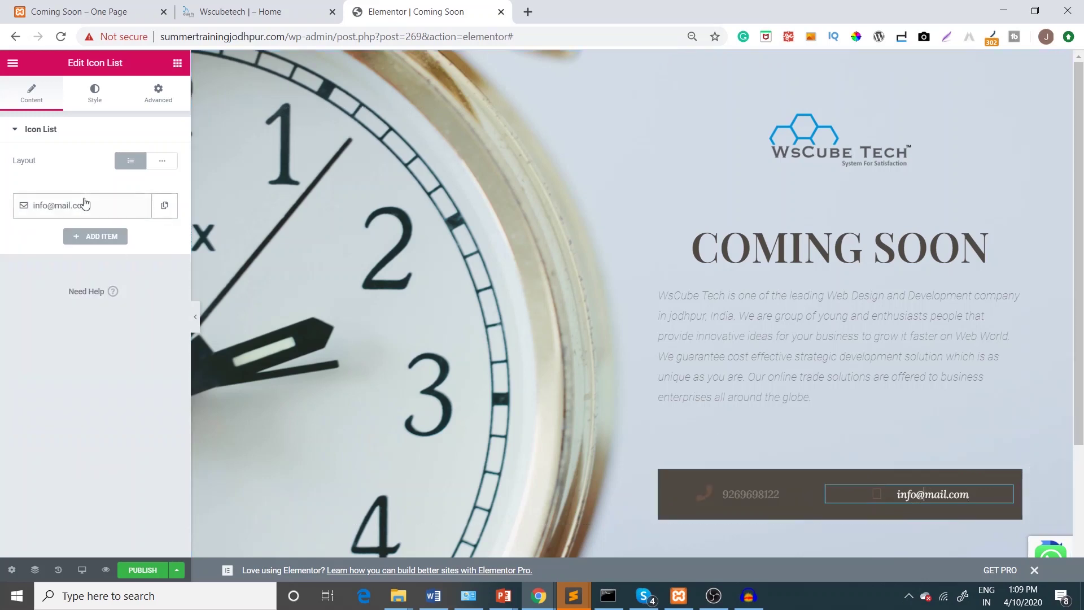
left_click(59, 207)
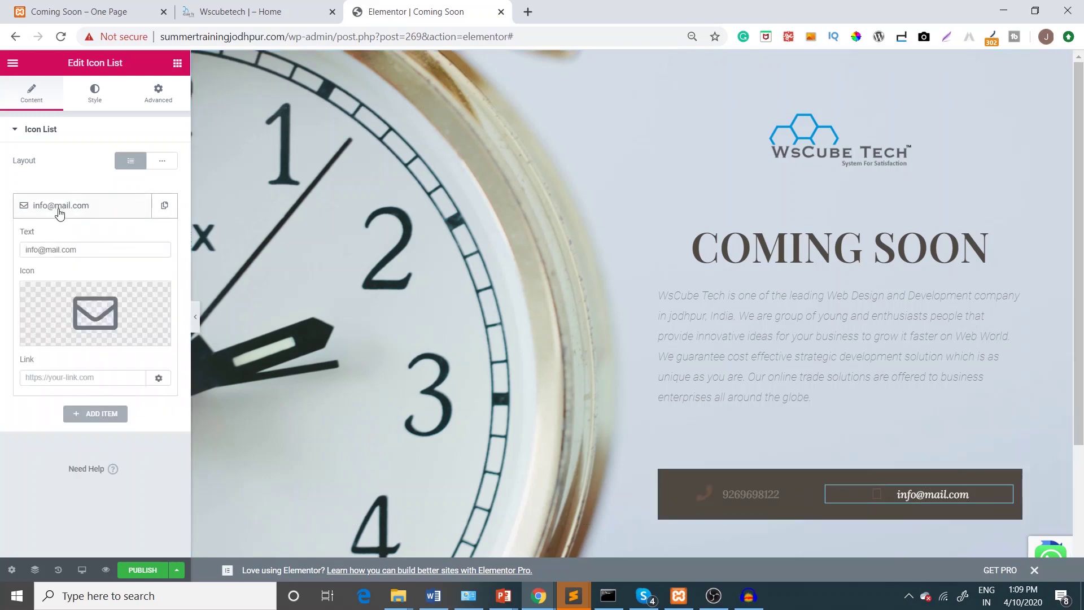
triple_click(68, 249)
left_click(68, 249)
left_click_drag(84, 249, 46, 249)
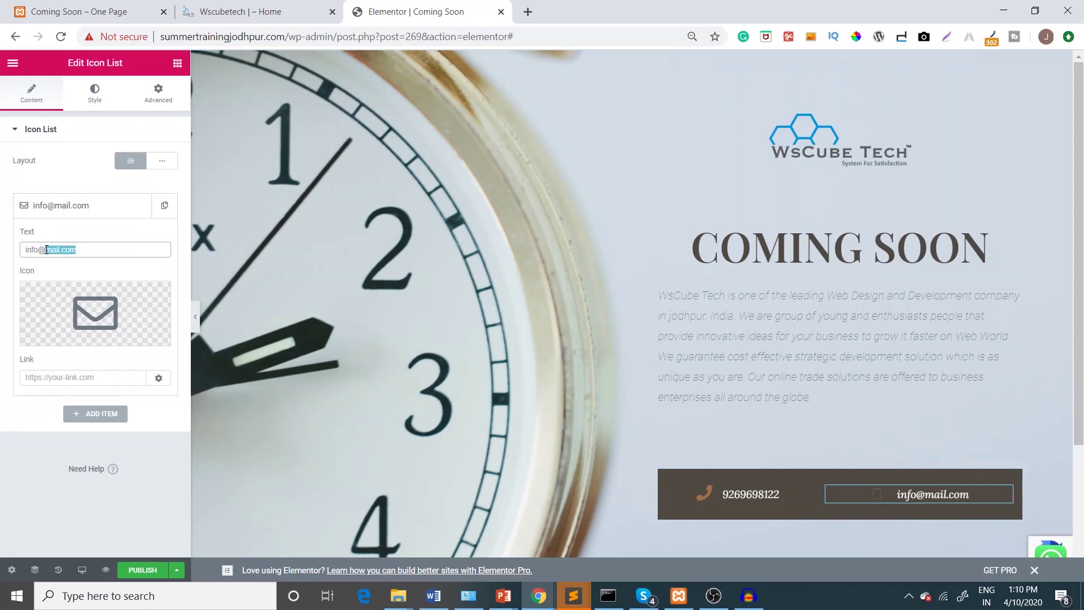
type("wscub")
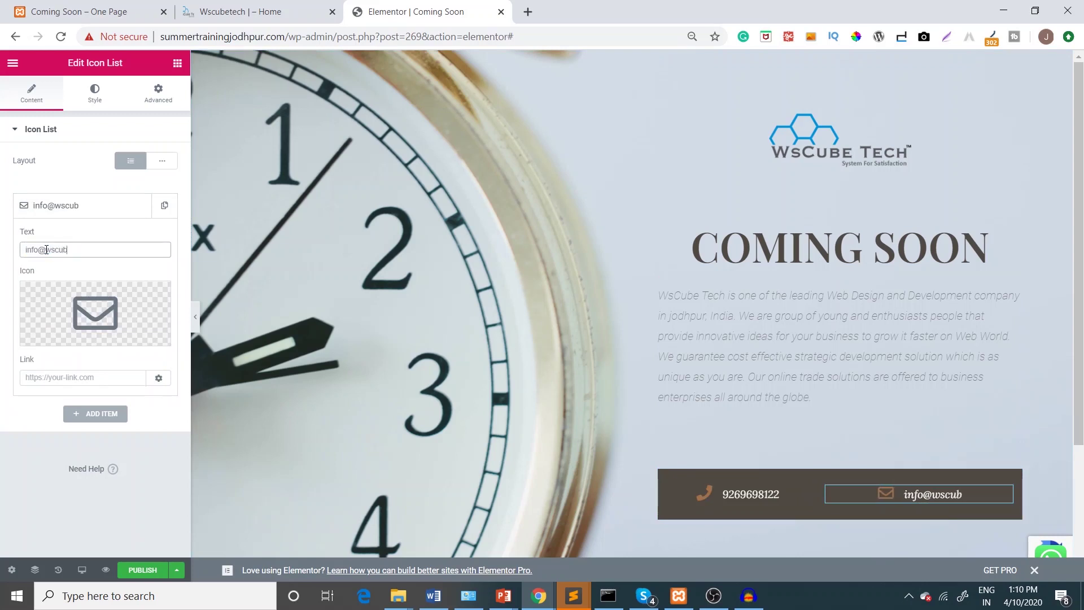
type("etech.com")
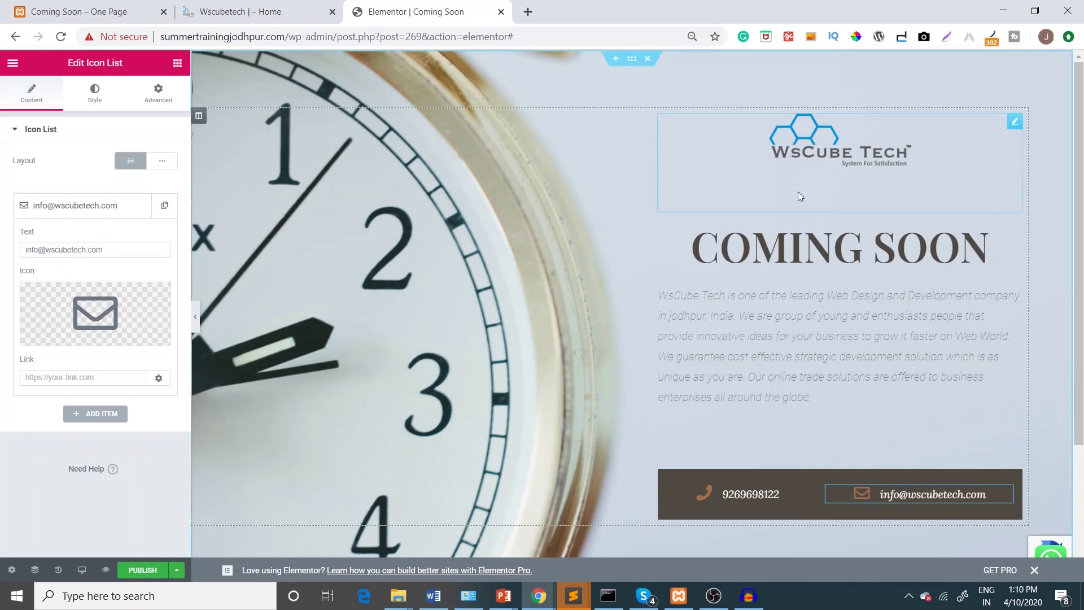
left_click(144, 572)
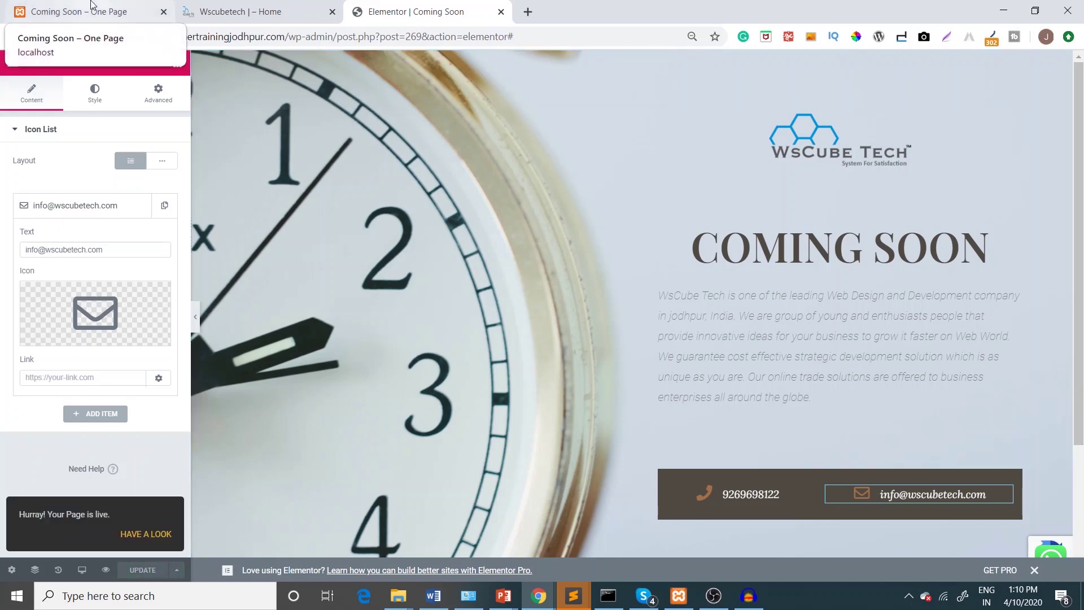
Return to My Templates, showing Coming Soon as a published Page, then go to Elementor Tools
left_click(15, 37)
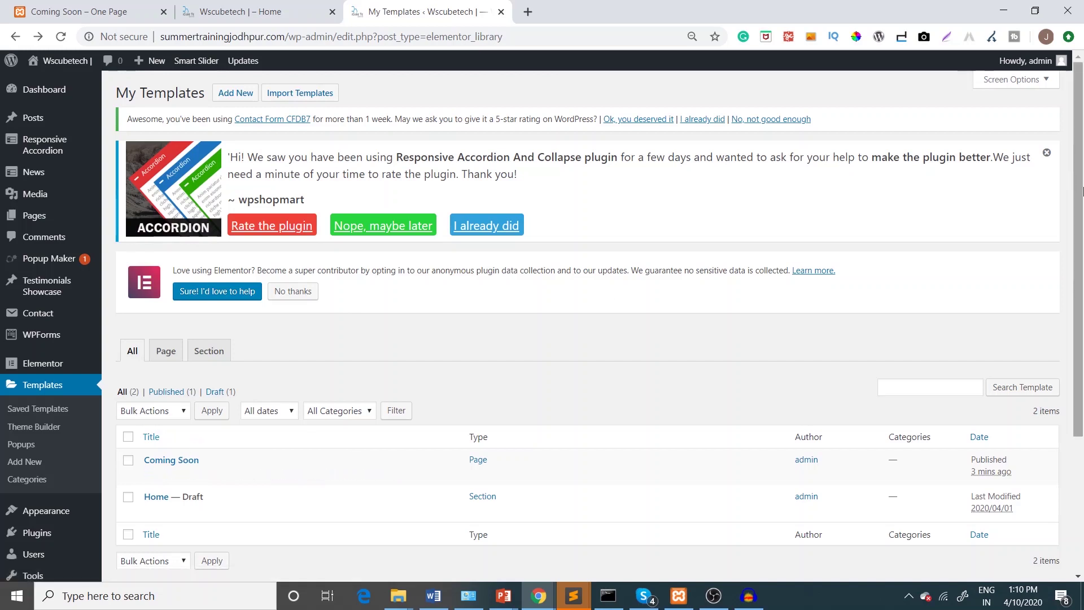
scroll(598, 149, "down", 1)
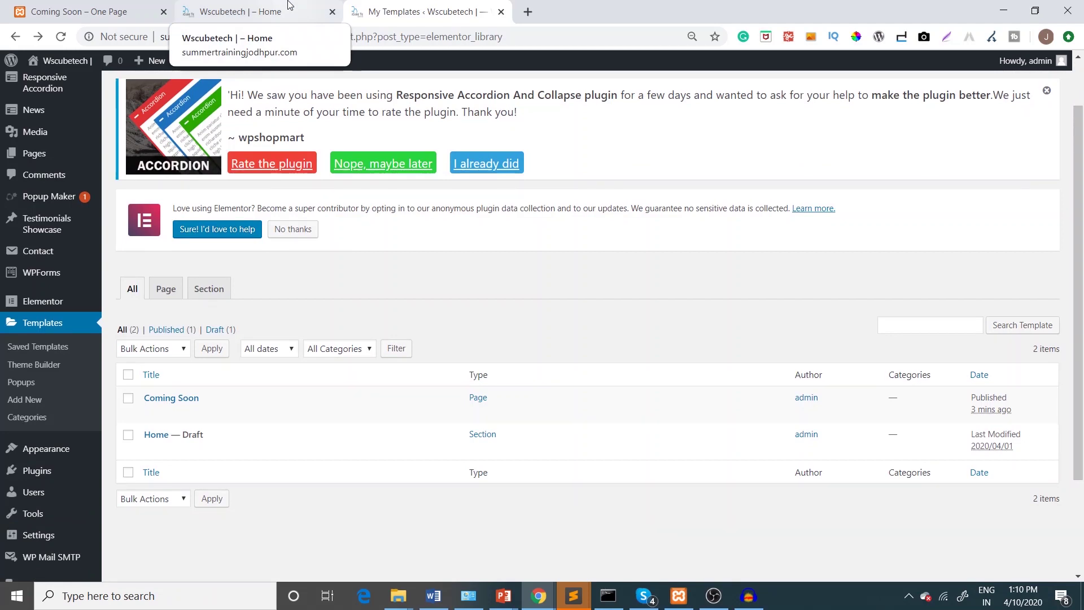
mouse_move(44, 305)
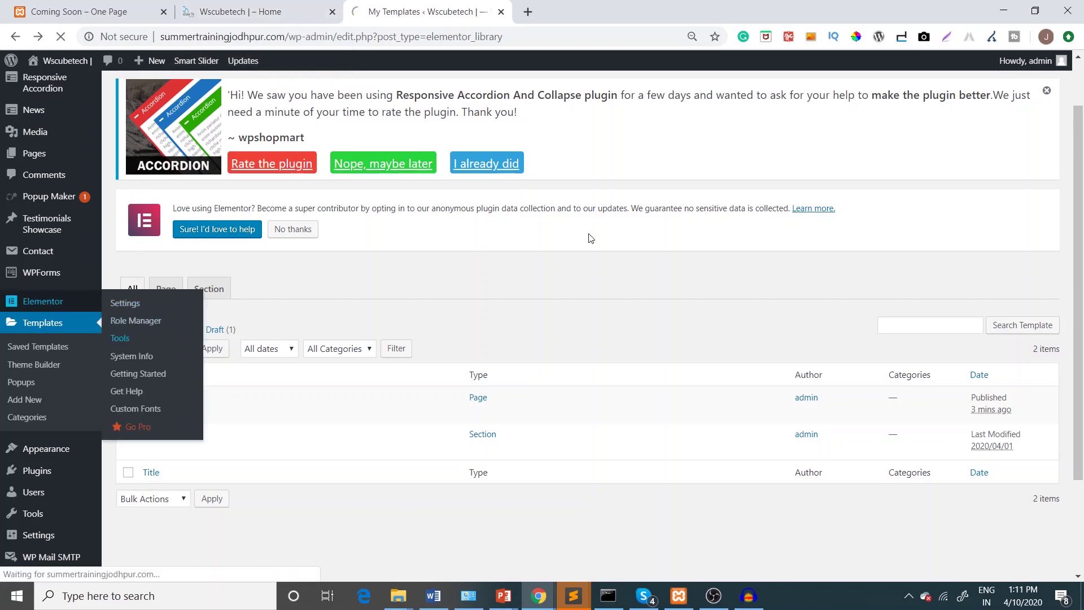
left_click(120, 338)
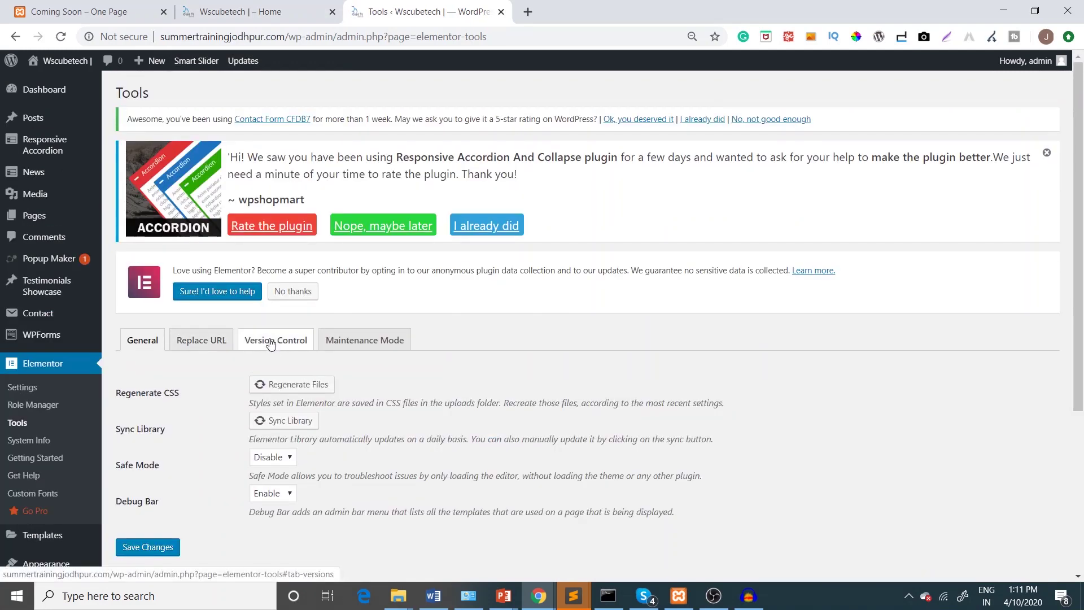
Turn on Maintenance Mode with mode Coming Soon and the Coming Soon template, and save
left_click(367, 343)
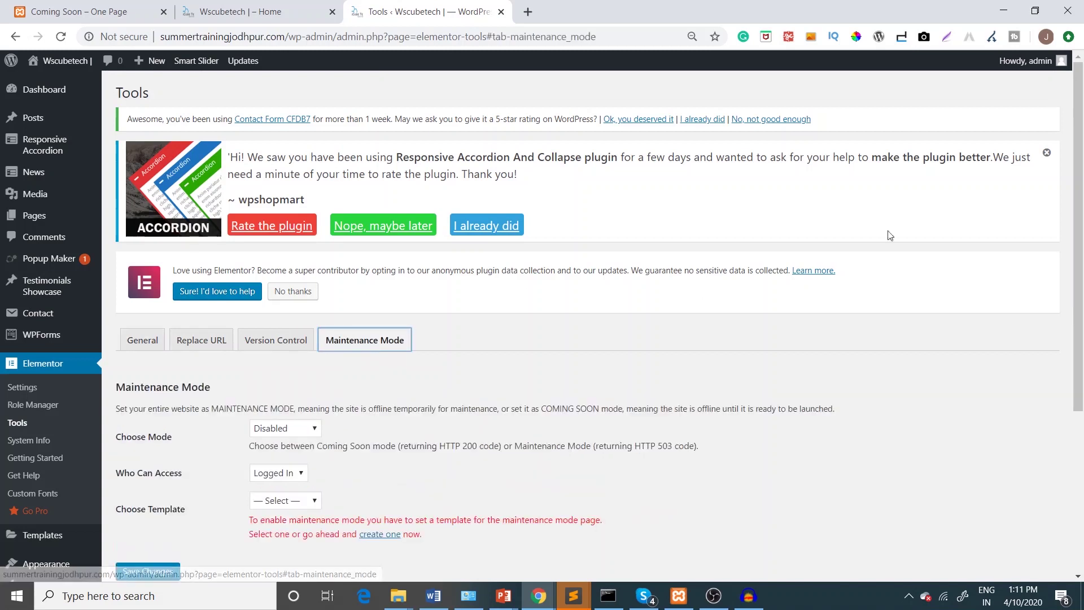
scroll(573, 340, "down", 2)
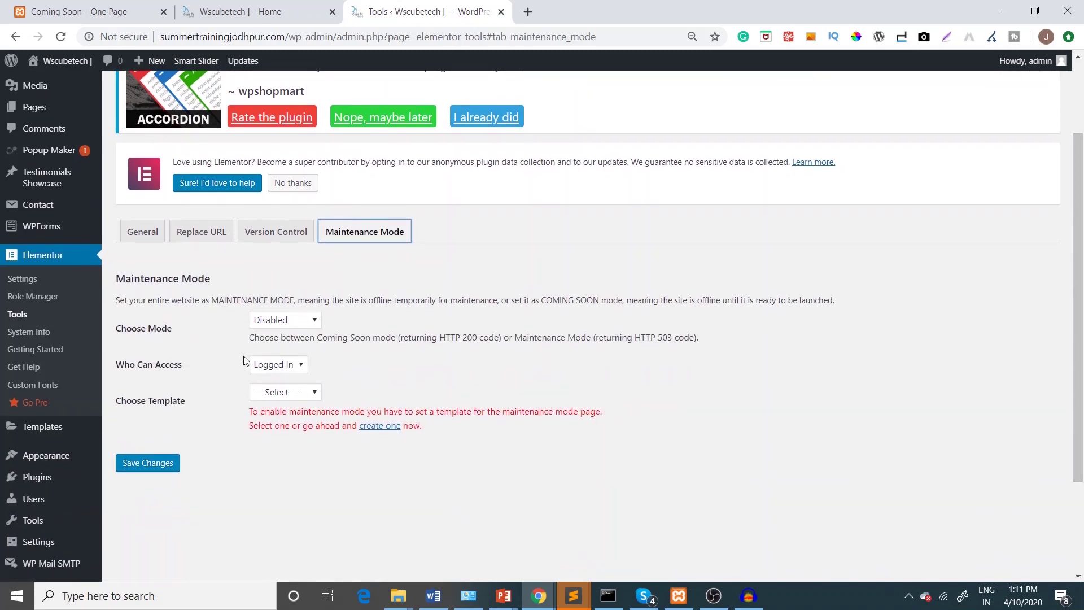
left_click(279, 321)
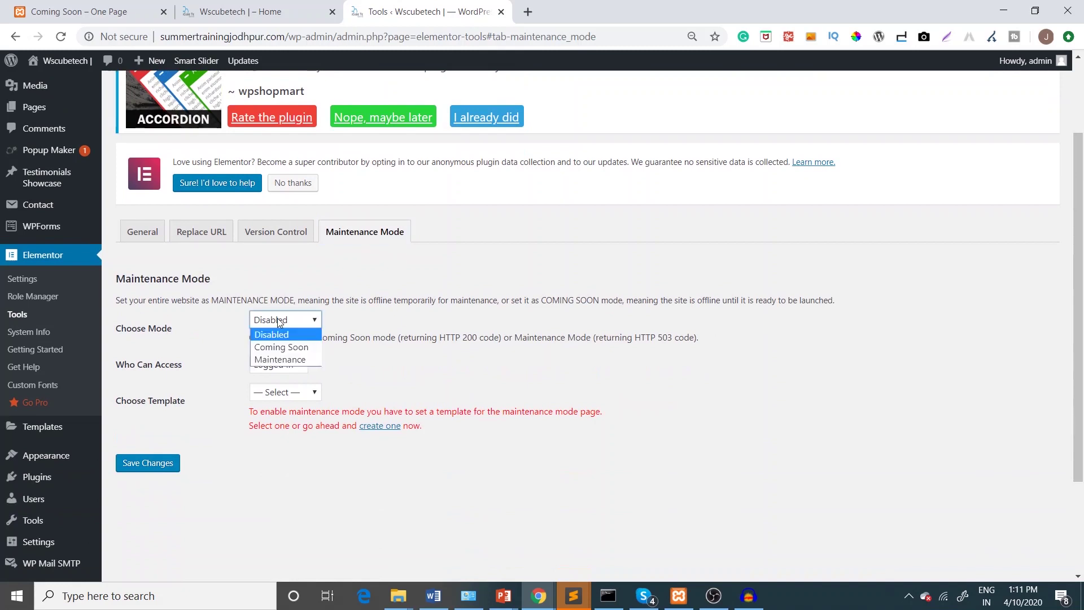
left_click(281, 350)
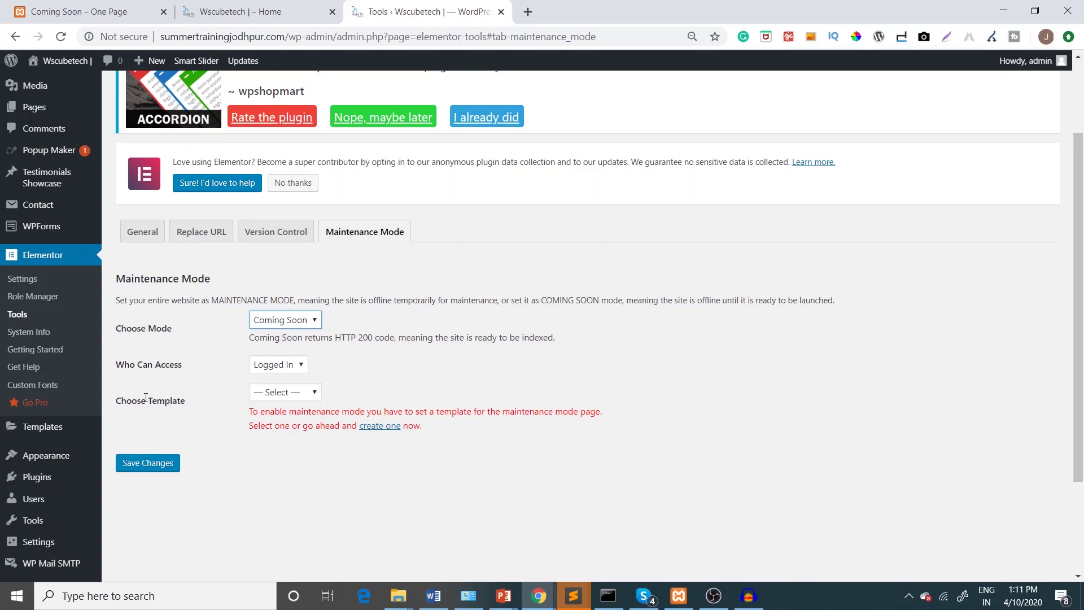
left_click(303, 392)
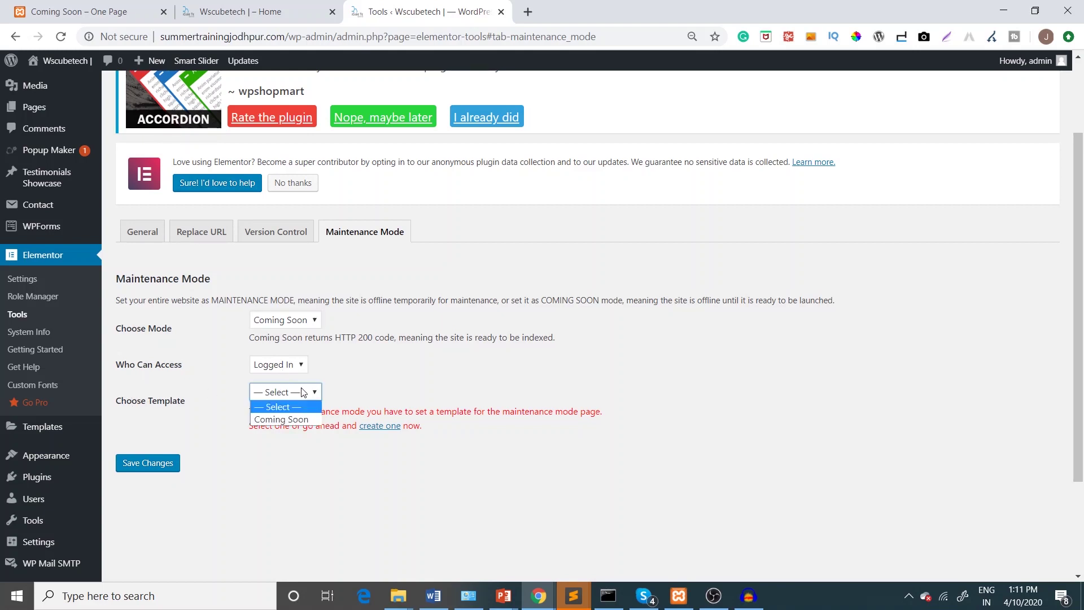
left_click(294, 420)
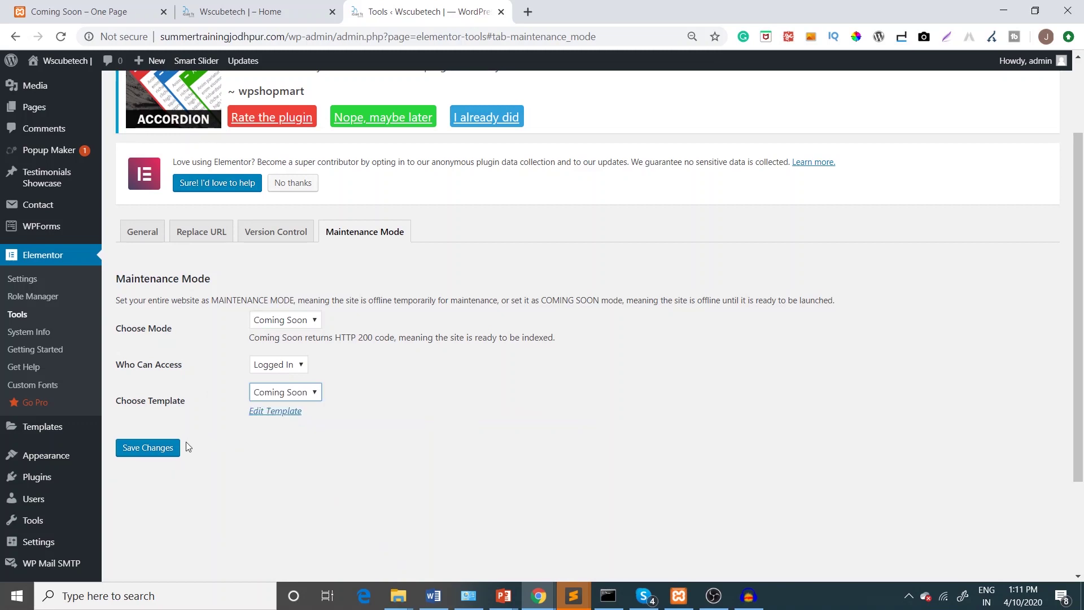
left_click(158, 447)
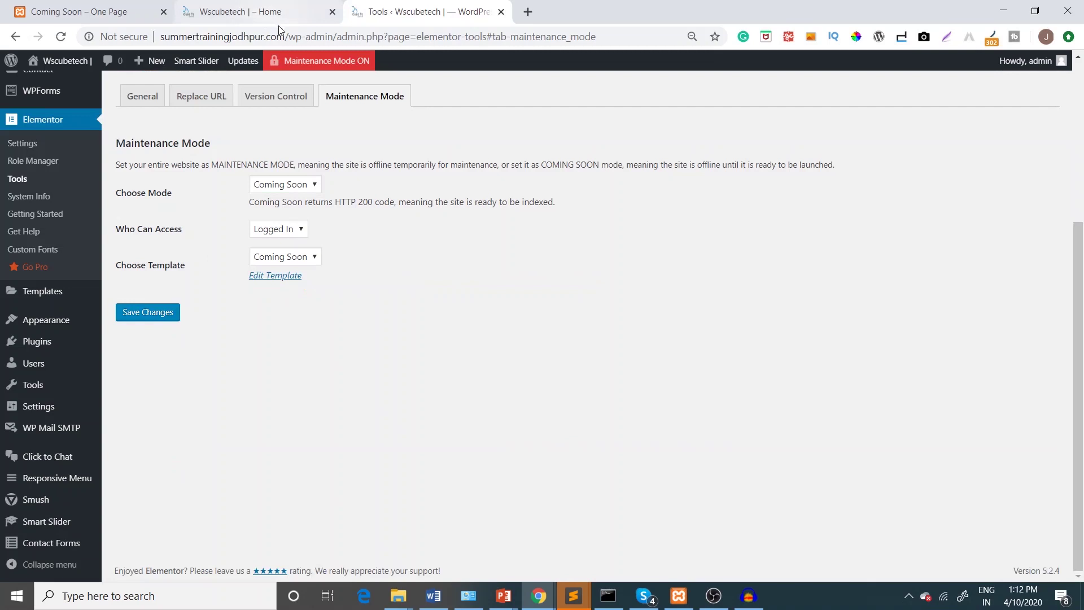
Copy the site's domain and load it in a new browser tab
left_click_drag(161, 36, 284, 36)
key("ctrl+c")
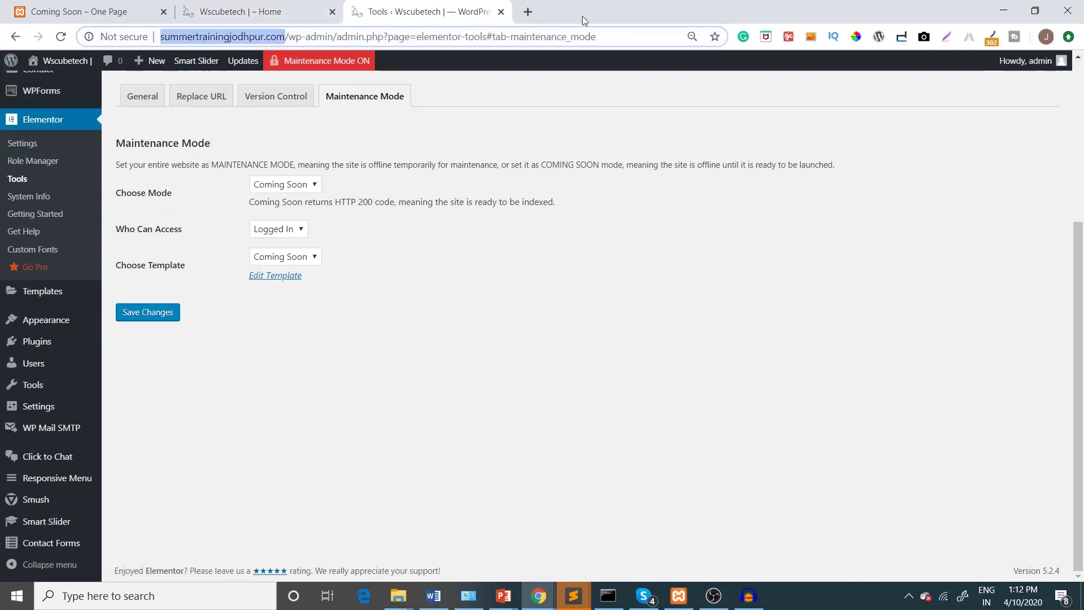
left_click(527, 12)
key("ctrl+v")
key("Return")
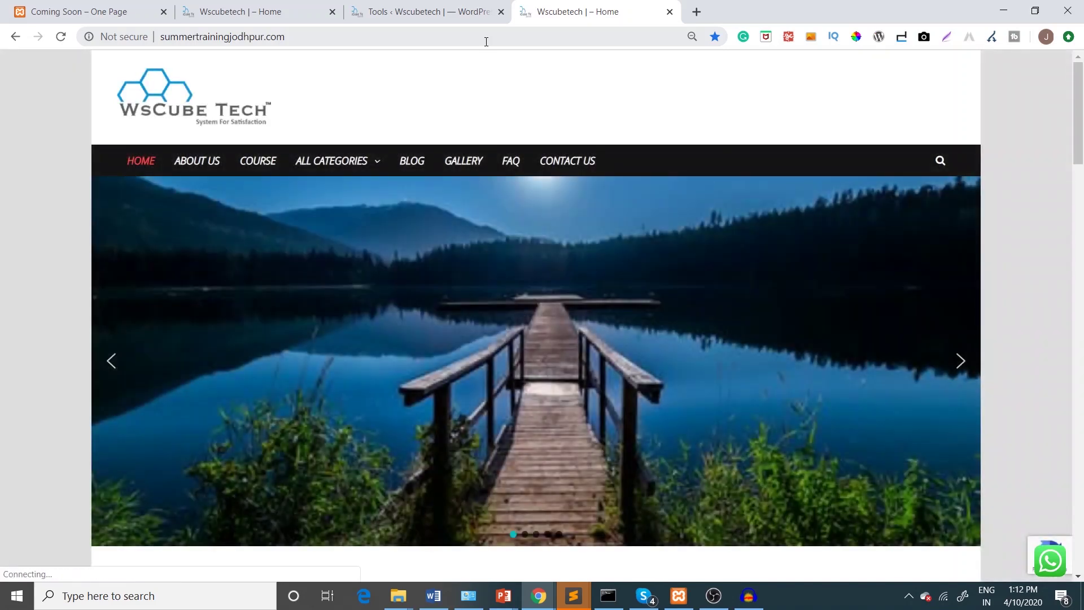
Log out of the WordPress admin and reload the site to see the Coming Soon page
left_click(446, 11)
mouse_move(1024, 61)
left_click(929, 121)
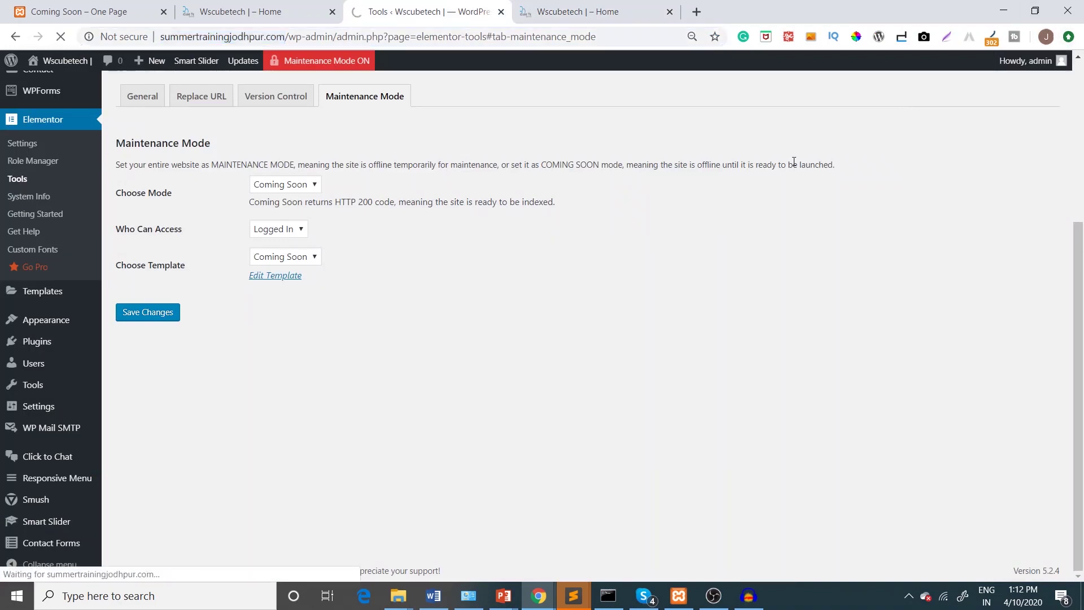
left_click(650, 6)
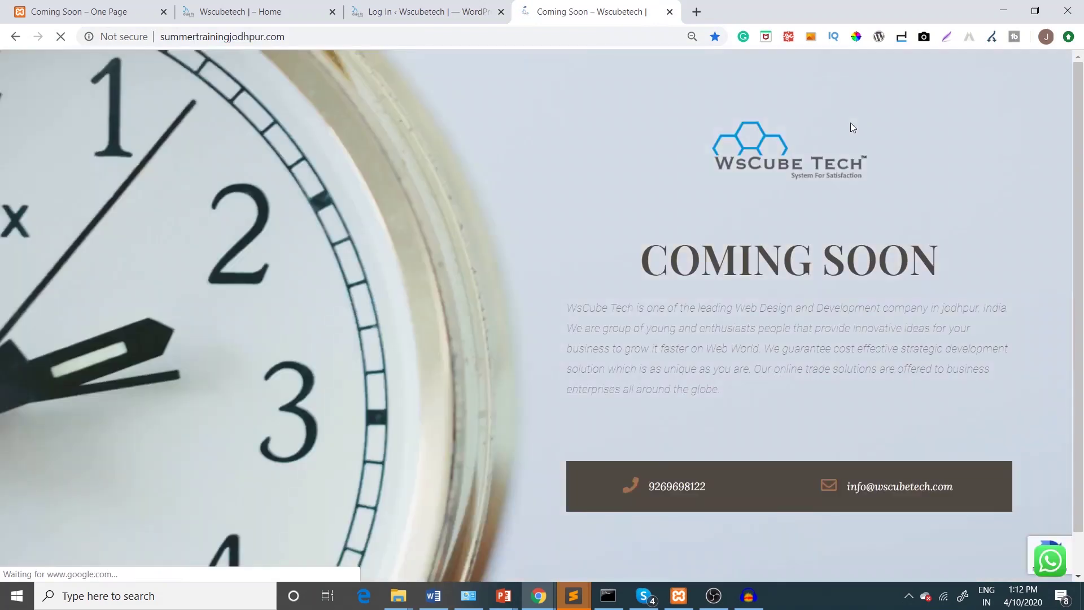
left_click_drag(1082, 138, 1082, 210)
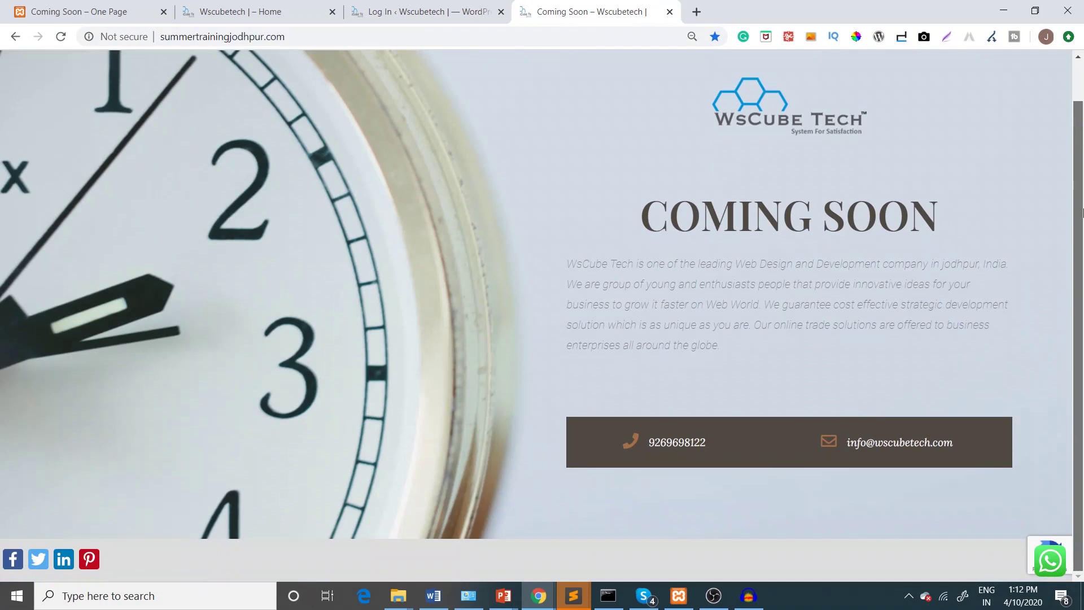
scroll(1082, 210, "up", 1)
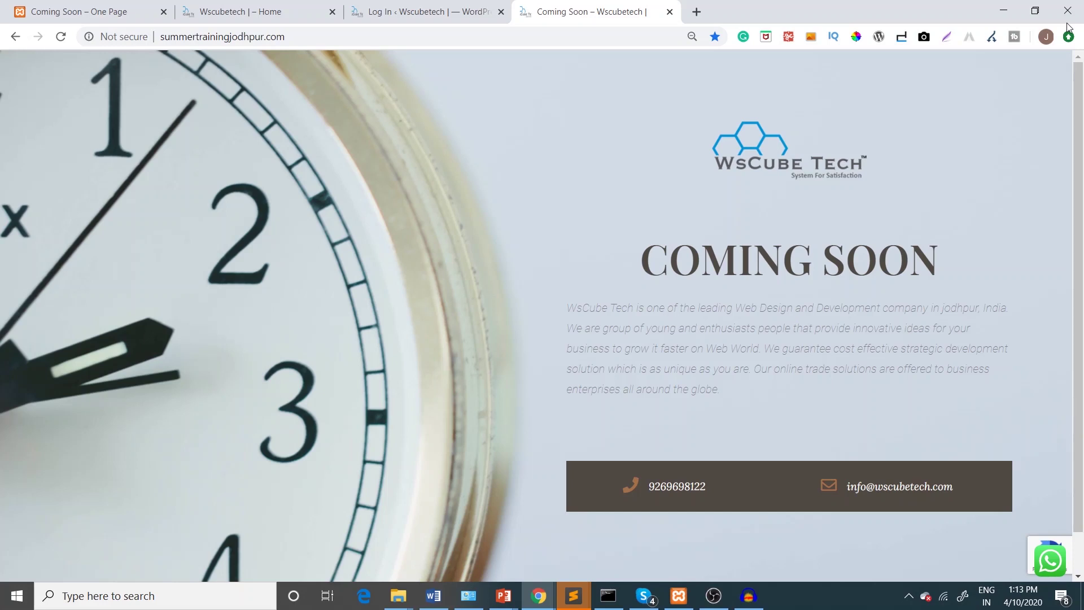
left_click(412, 4)
Log in to WordPress with the saved admin username and the account password
left_click(513, 293)
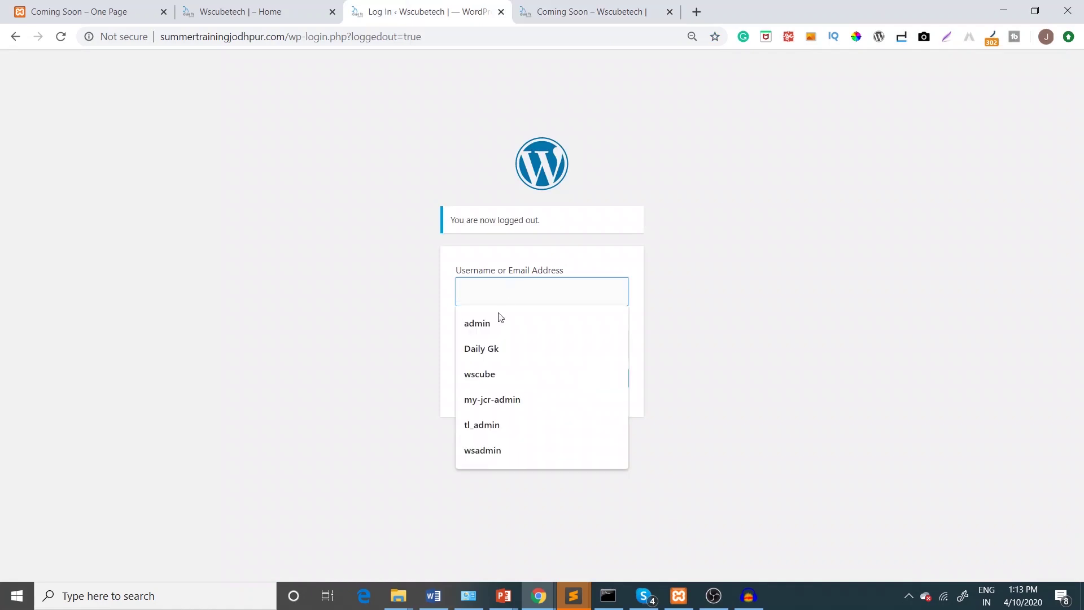
left_click(489, 326)
left_click(483, 344)
type("•••••")
key("Return")
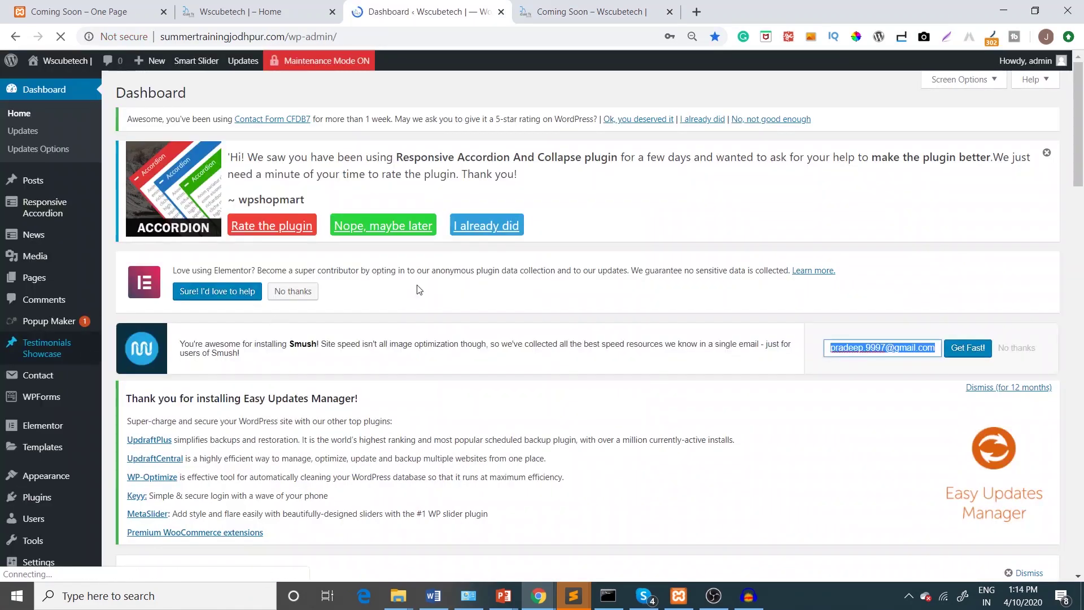
Create a new Page-type template named 'Maintenance mode'
scroll(942, 243, "down", 3)
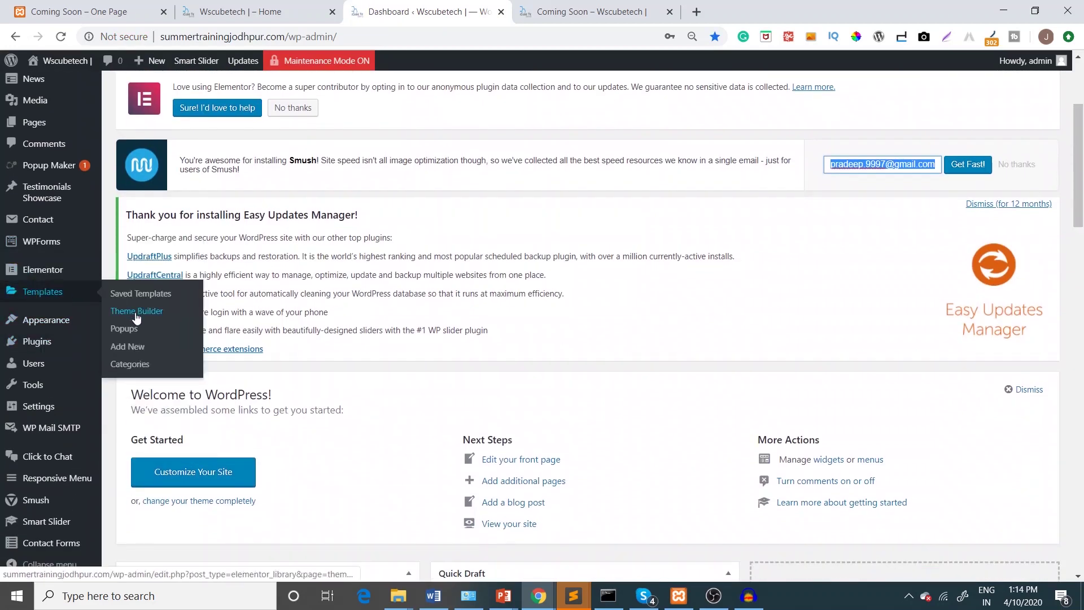
left_click(134, 349)
left_click(566, 364)
type("Ma")
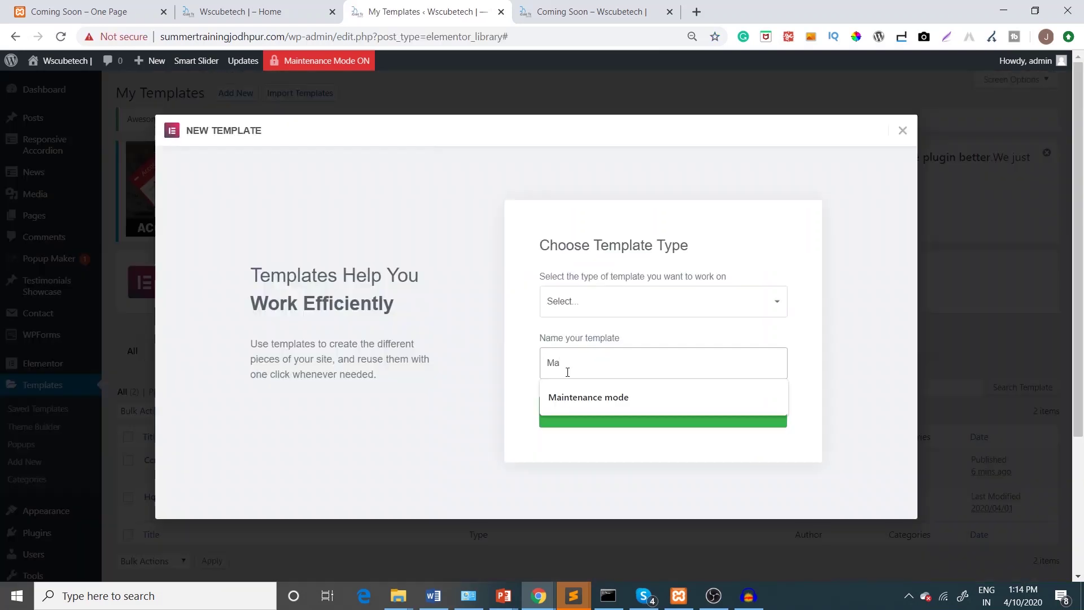
left_click(567, 397)
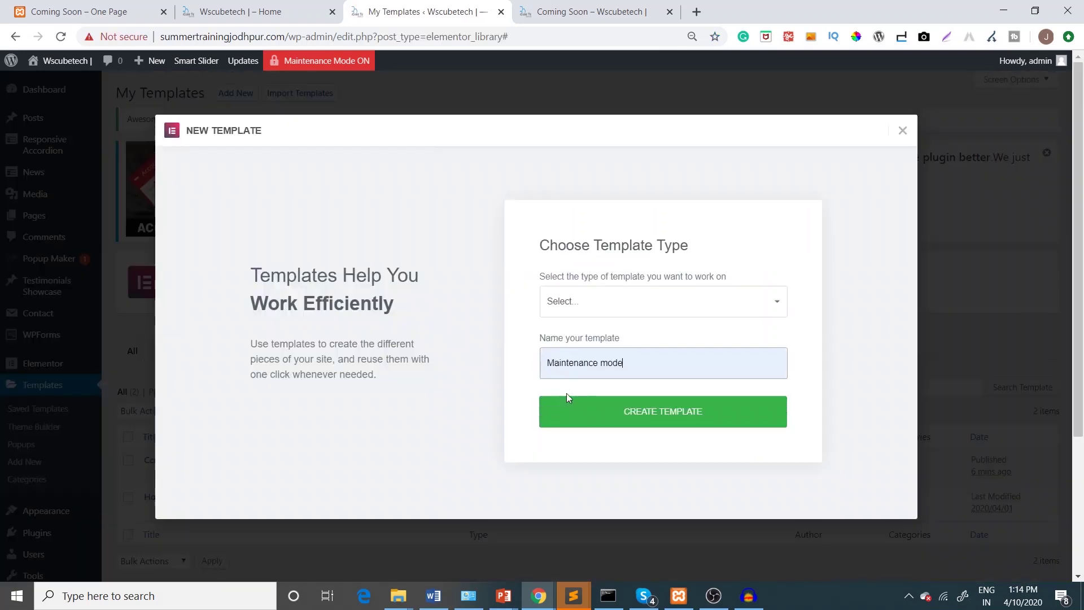
left_click(620, 418)
left_click(617, 311)
left_click(591, 333)
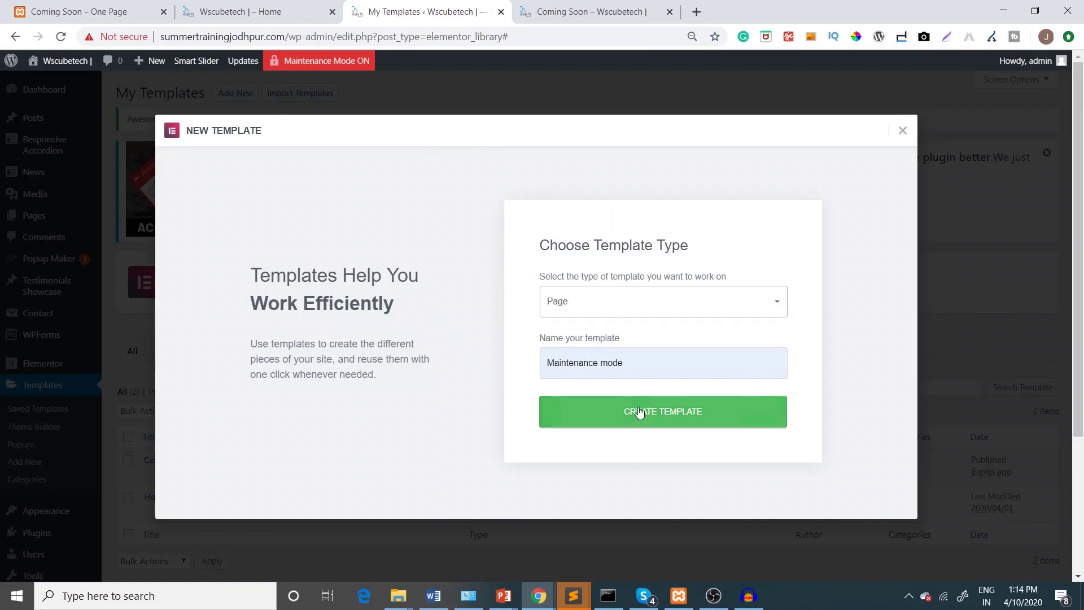
left_click(597, 412)
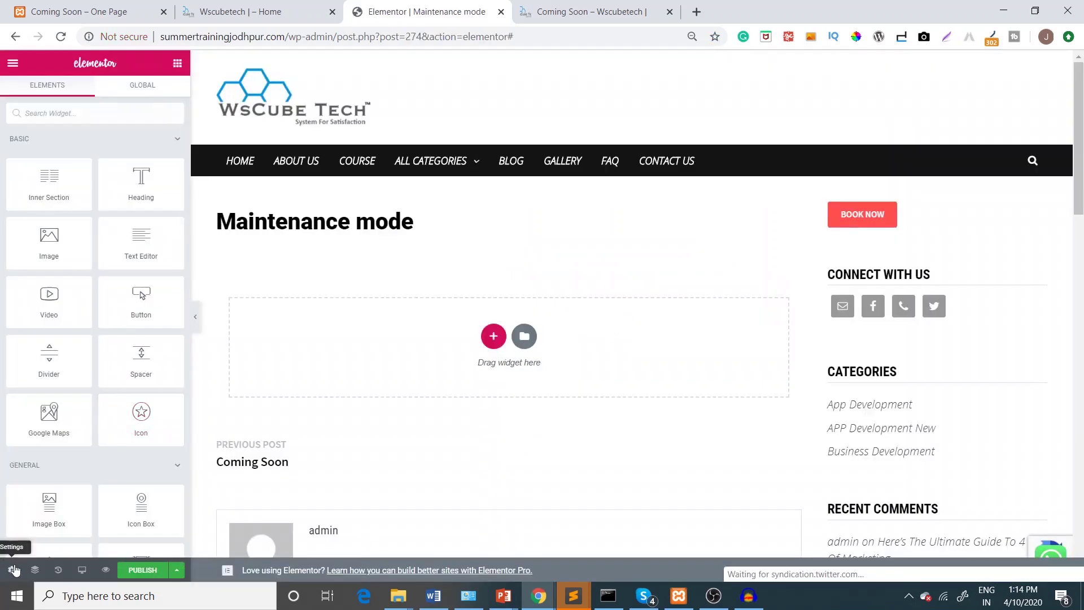
Set the template's page layout to Elementor Canvas and bring up the template library
left_click(14, 570)
left_click(144, 277)
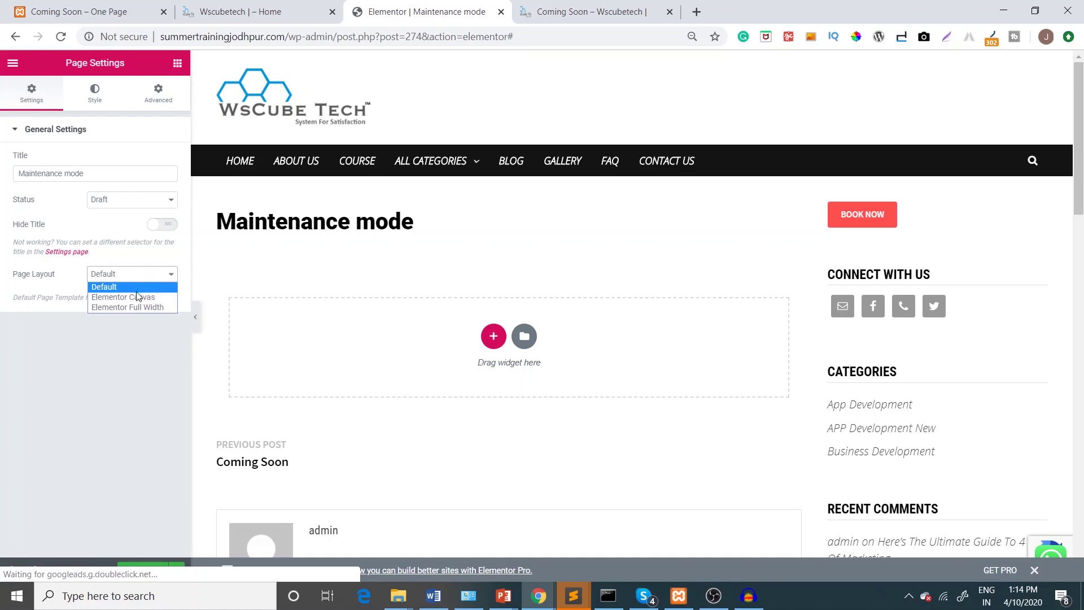
left_click(137, 296)
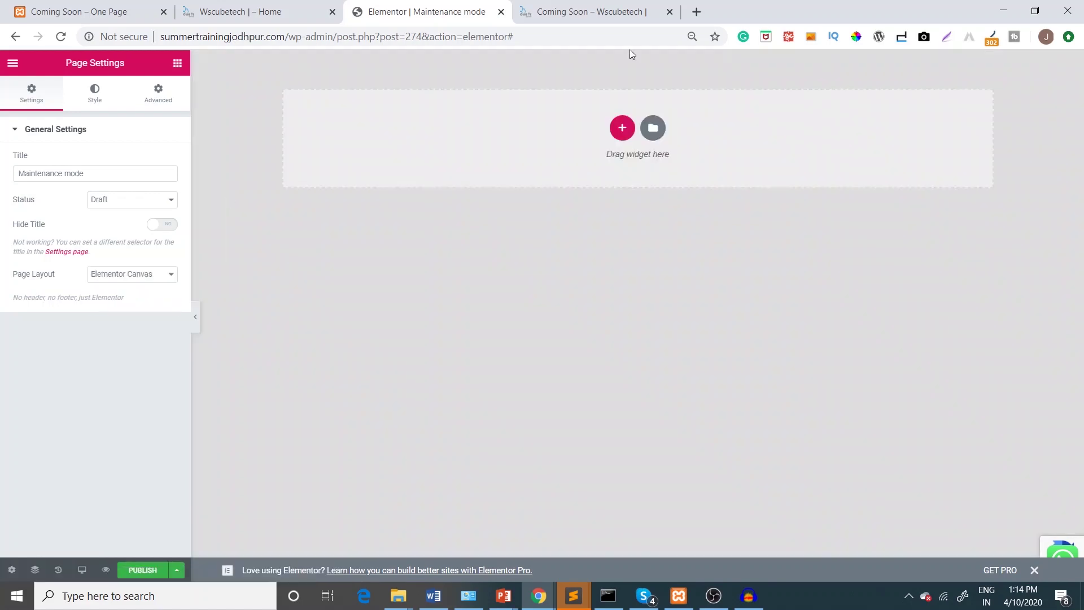
left_click(655, 130)
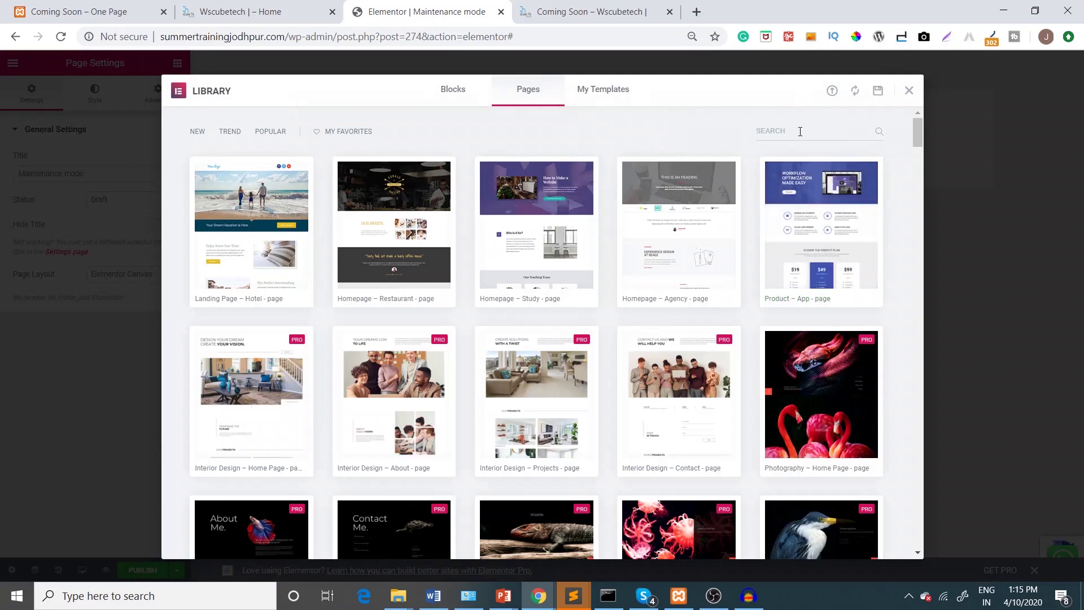
Insert the Under Construction design found by searching 'main', then publish the template
left_click(800, 131)
type("main")
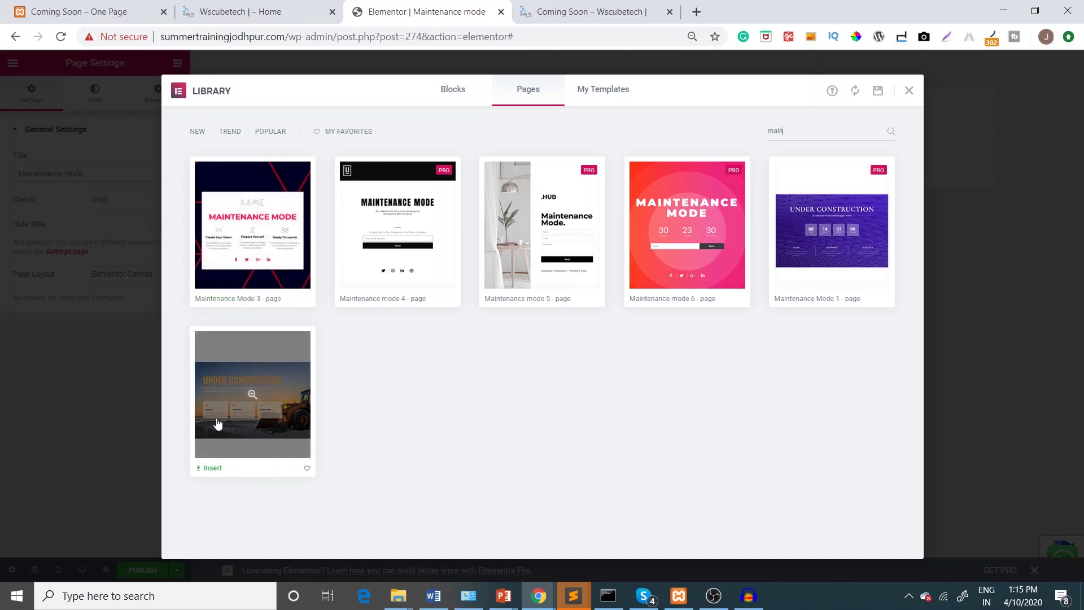
left_click(211, 468)
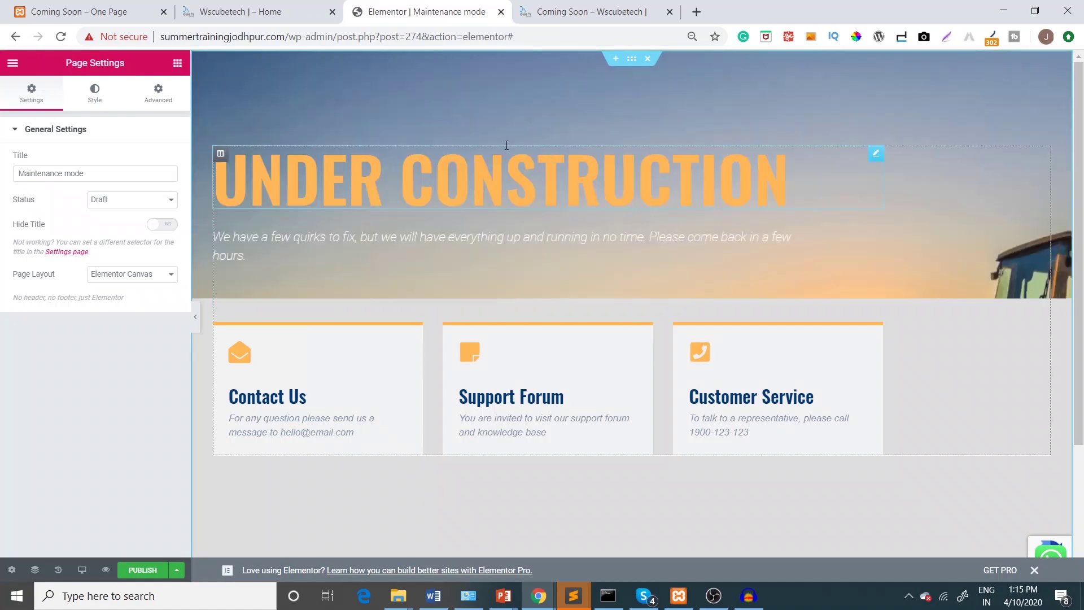
left_click(333, 239)
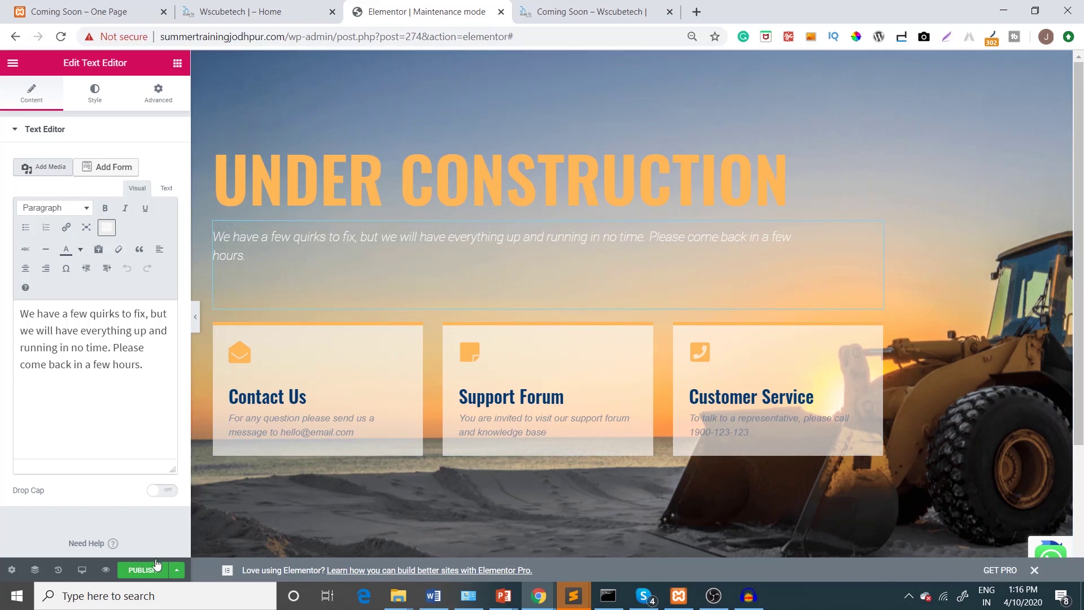
left_click(143, 570)
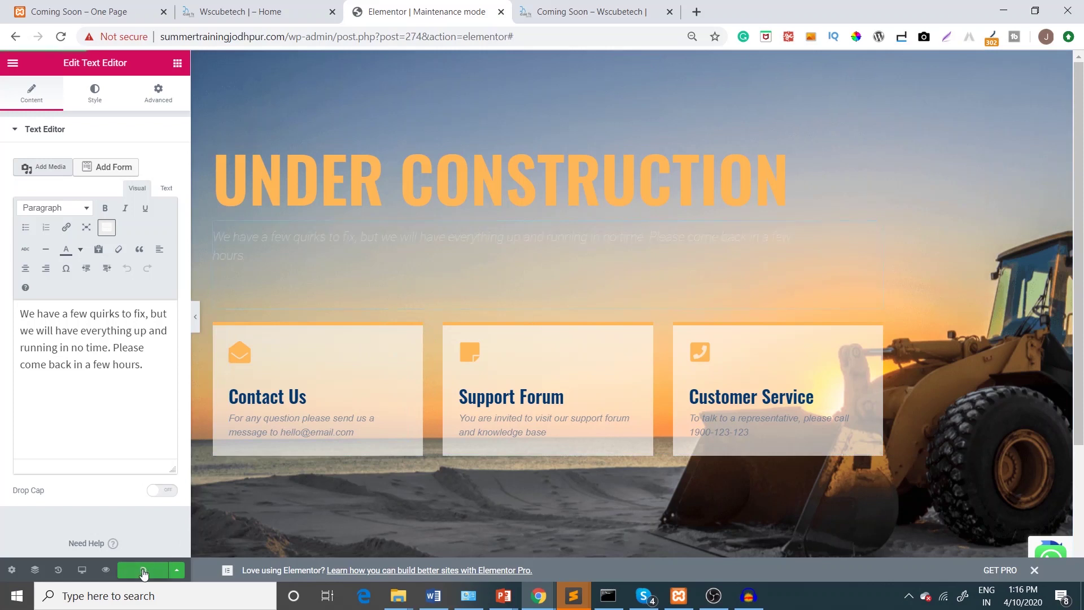
Go to Elementor's Tools page and its Maintenance Mode settings
left_click(15, 38)
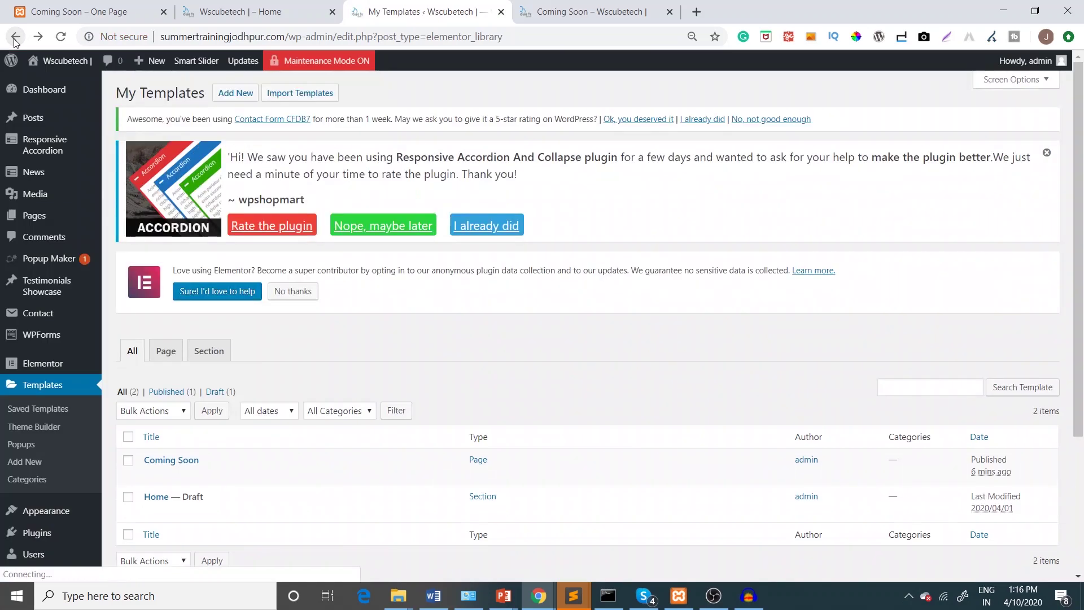
mouse_move(57, 365)
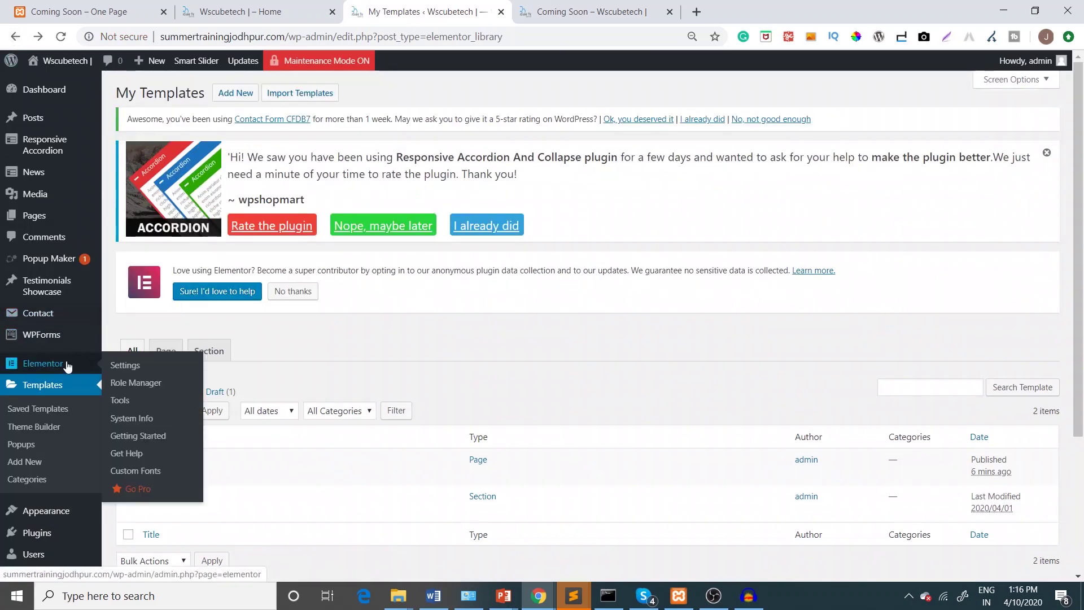
left_click(120, 401)
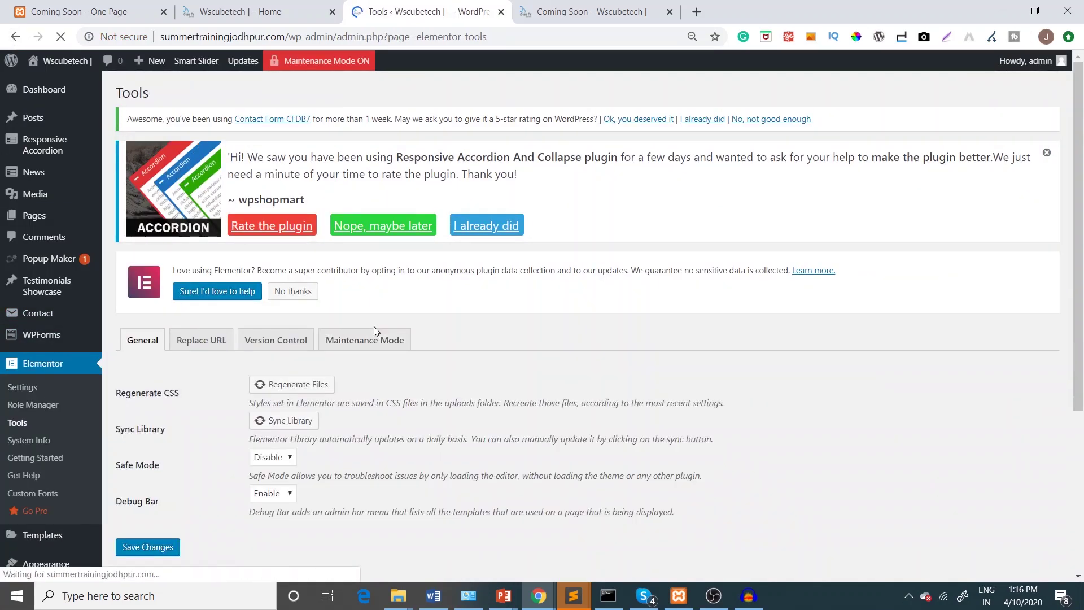
left_click_drag(370, 340, 364, 340)
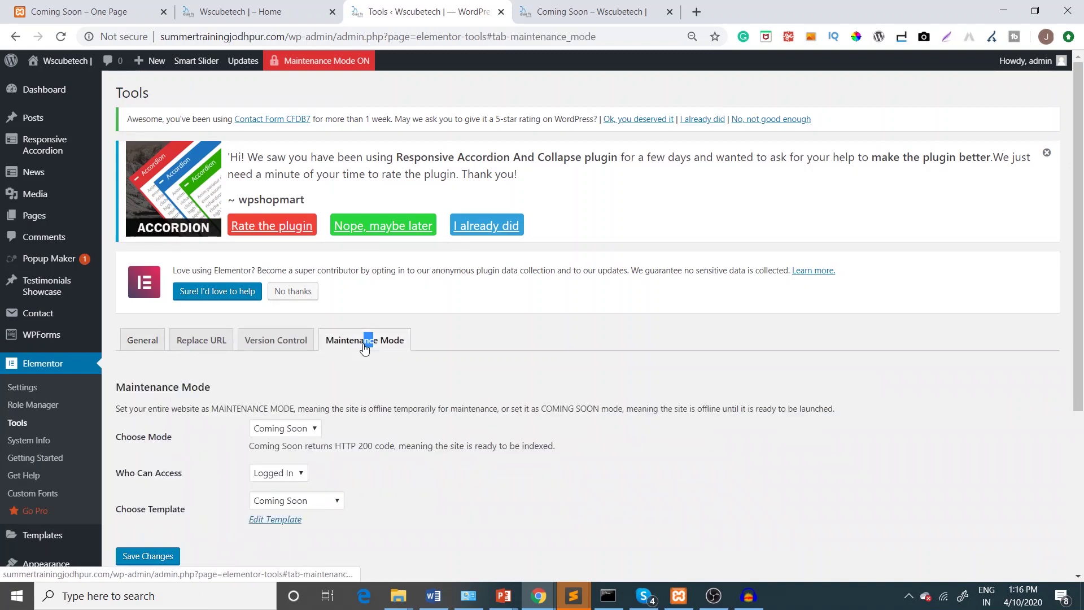
Set the site mode to Maintenance with the 'Maintenance mode' template and save
left_click(284, 427)
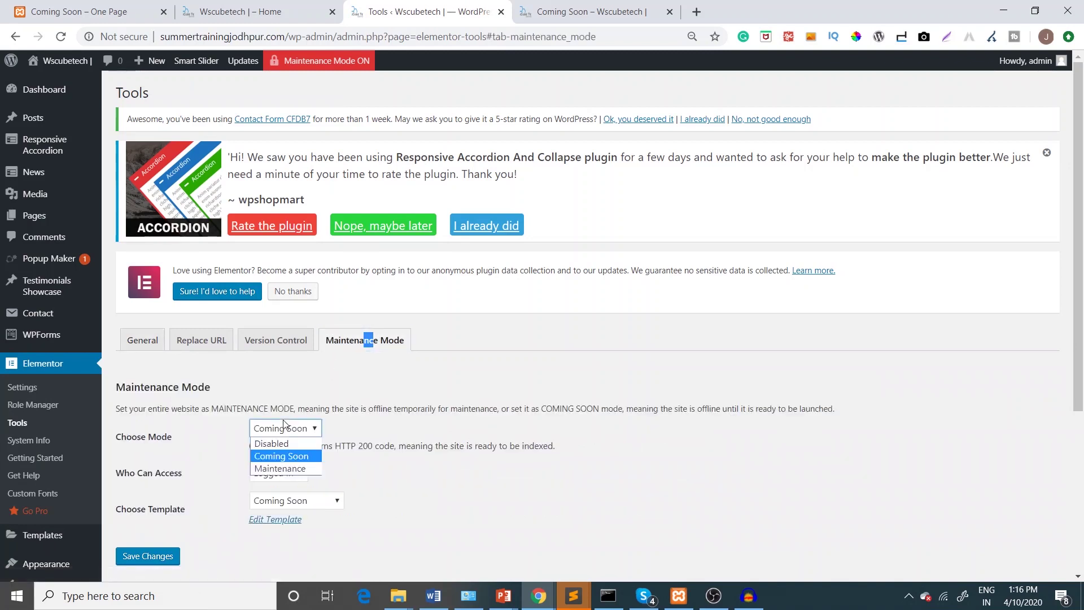
left_click(283, 469)
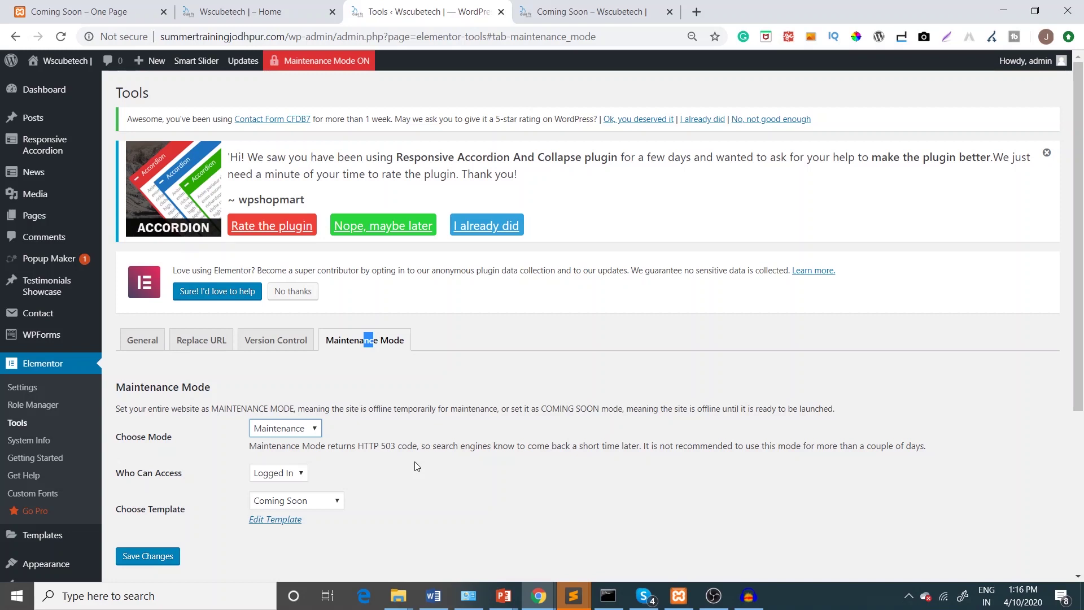
triple_click(140, 508)
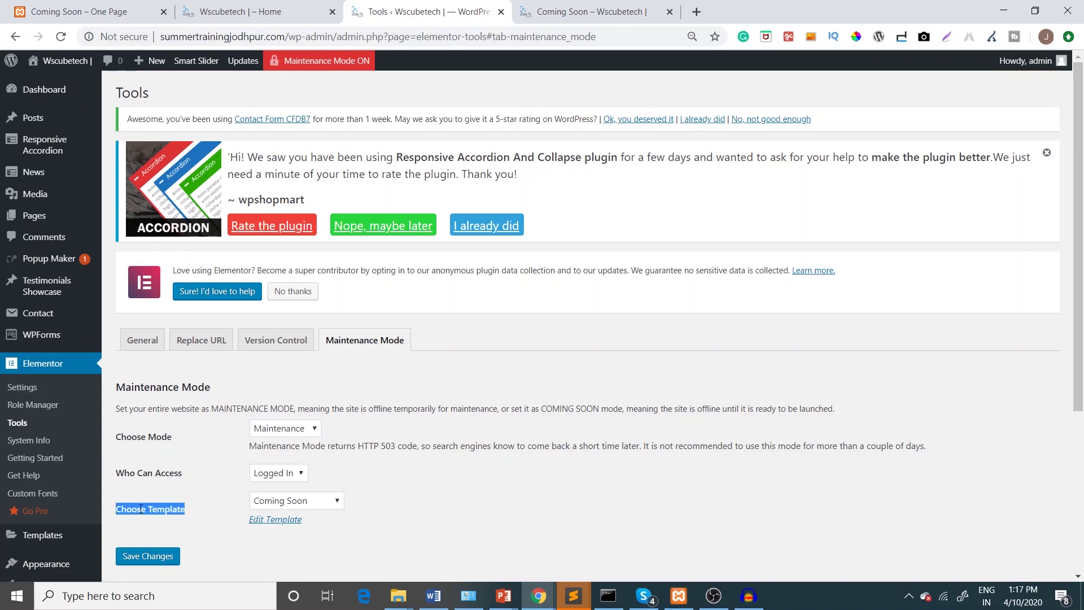
left_click(309, 501)
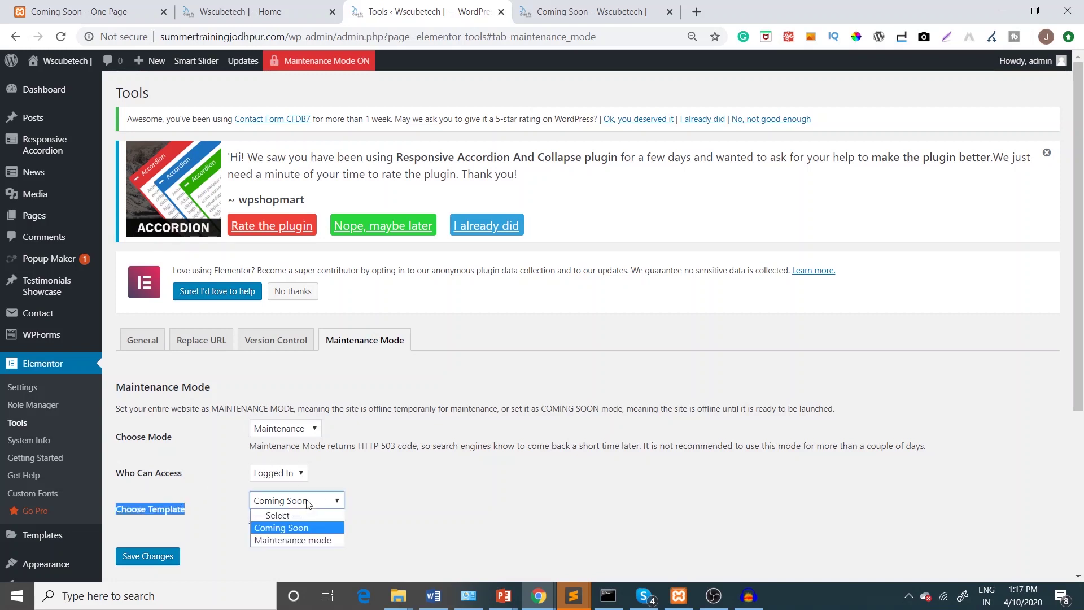
left_click(297, 539)
left_click(163, 557)
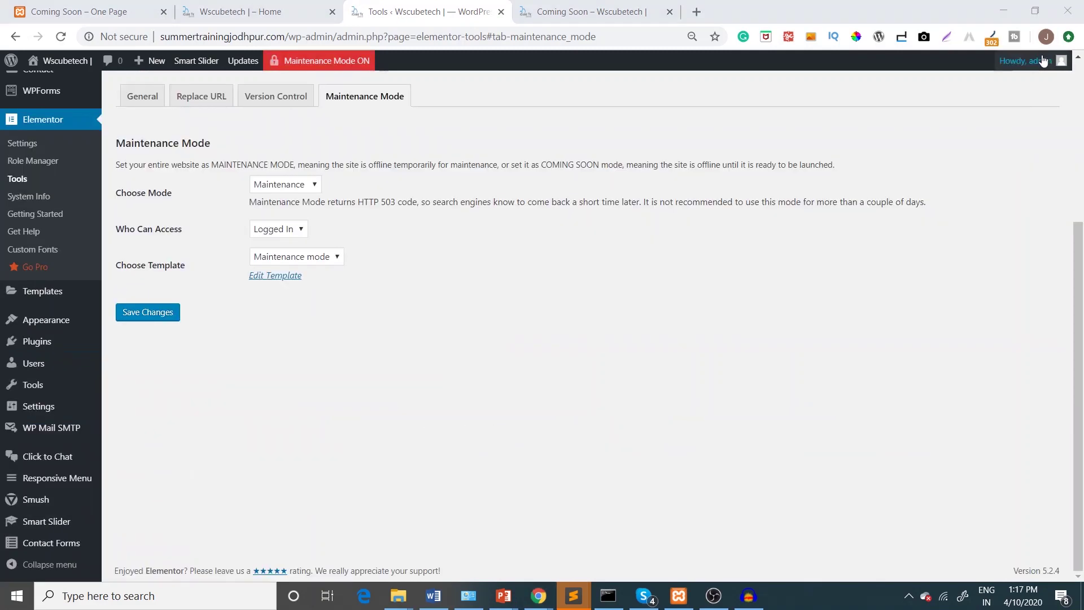
Check the live site while logged in, then log out of the admin account
left_click(561, 6)
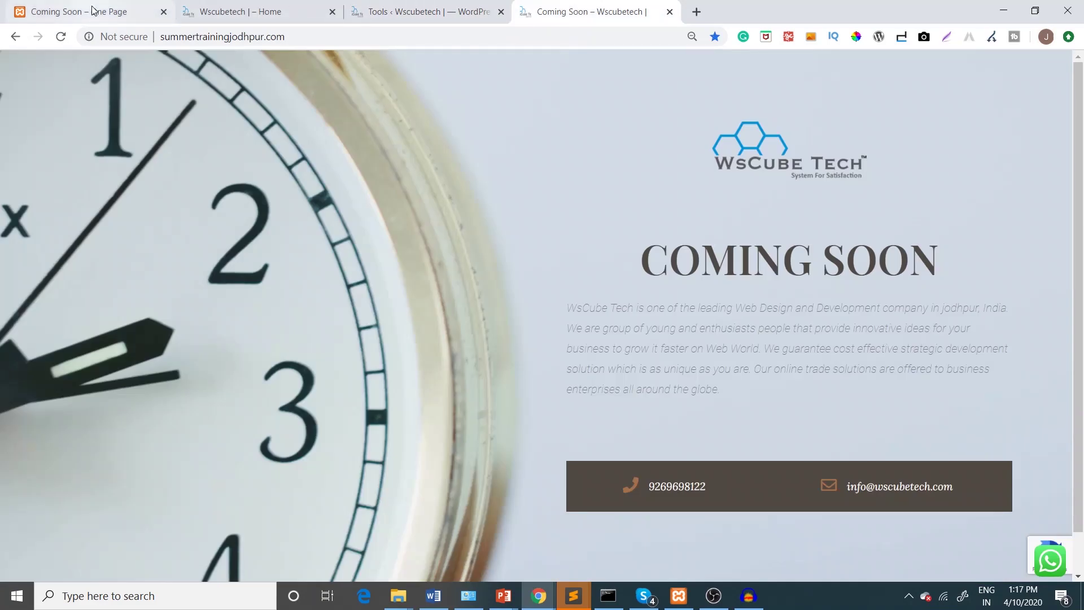
left_click(68, 38)
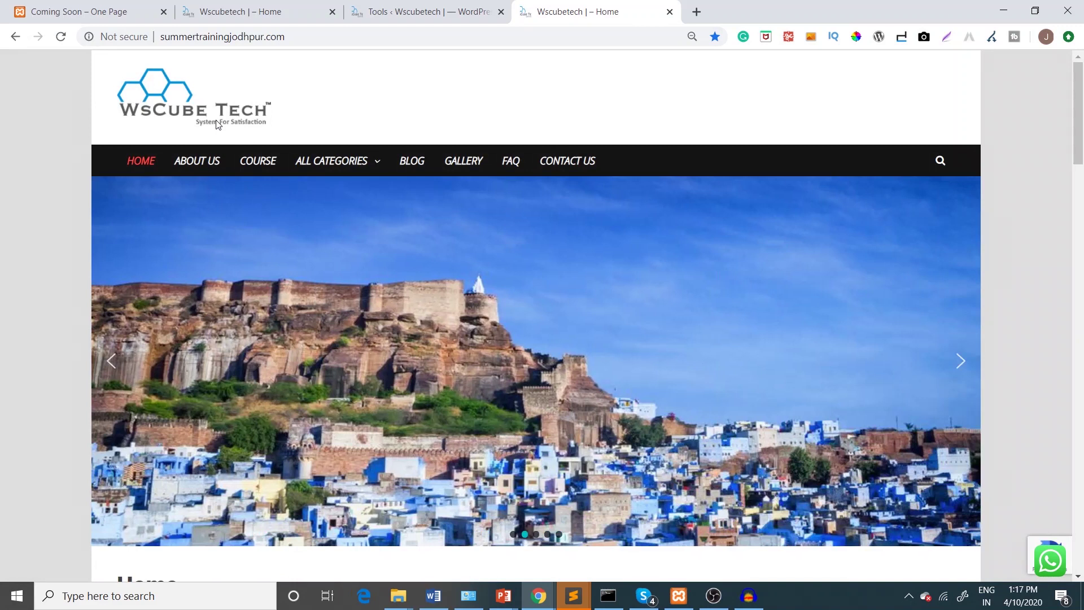
left_click(436, 8)
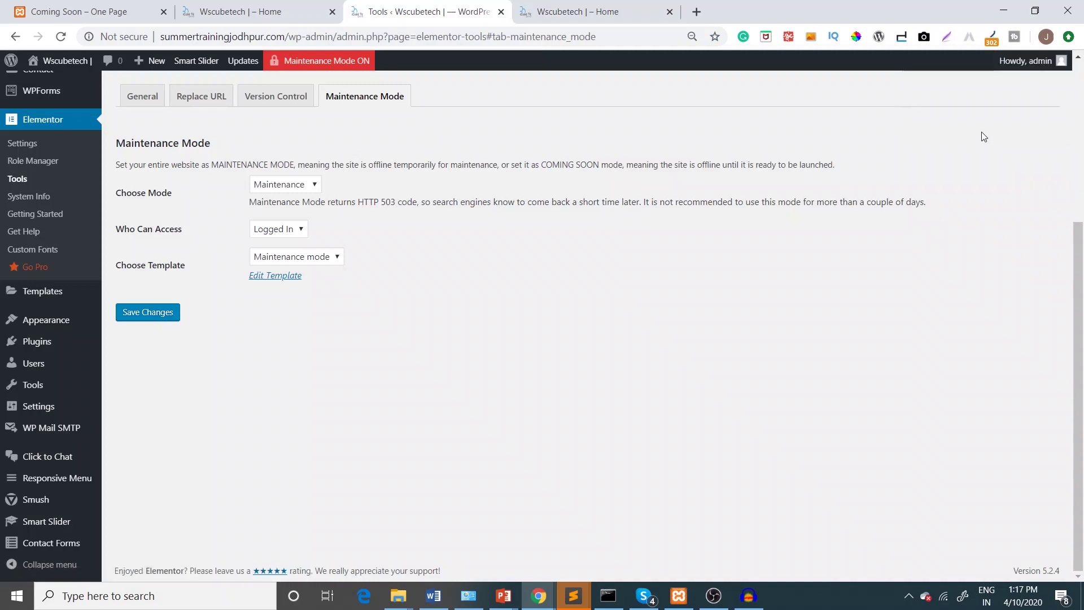
mouse_move(1021, 75)
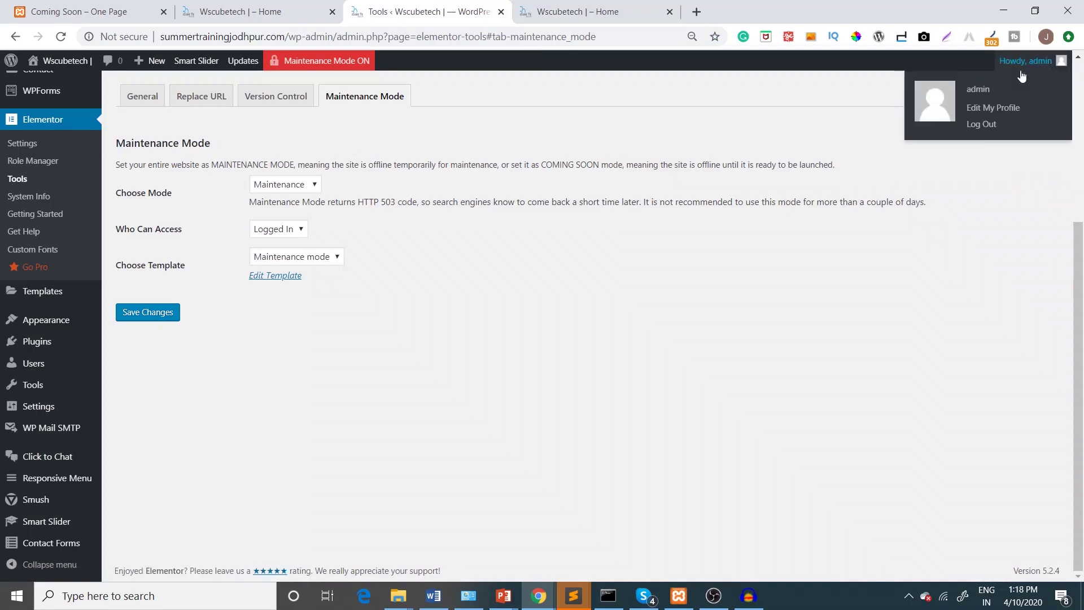
left_click(980, 124)
Reload the live site to confirm it now shows the Under Construction page
left_click(575, 11)
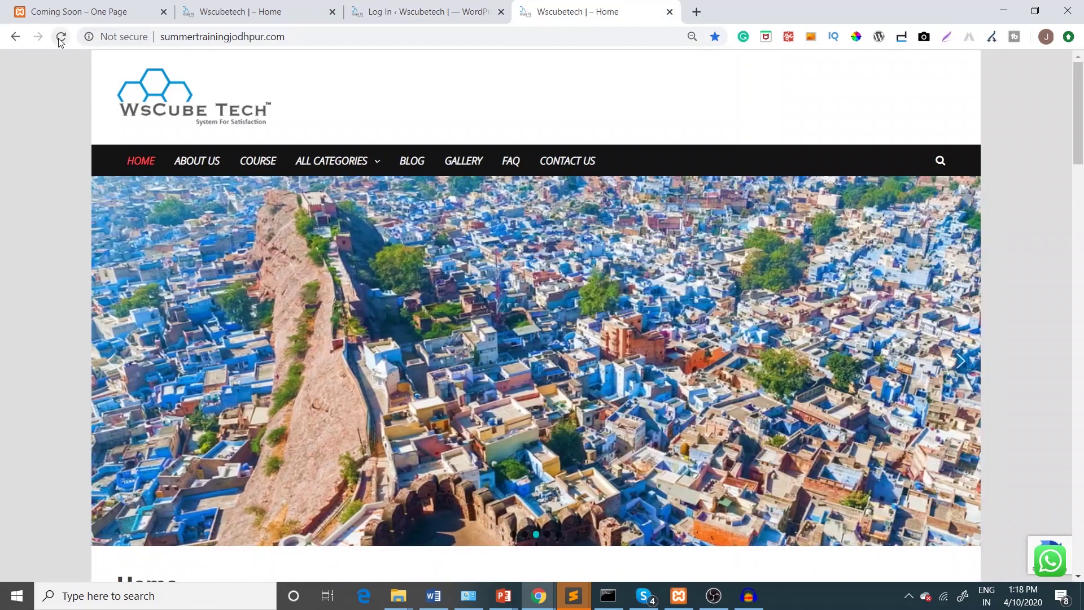
left_click(61, 37)
left_click(61, 39)
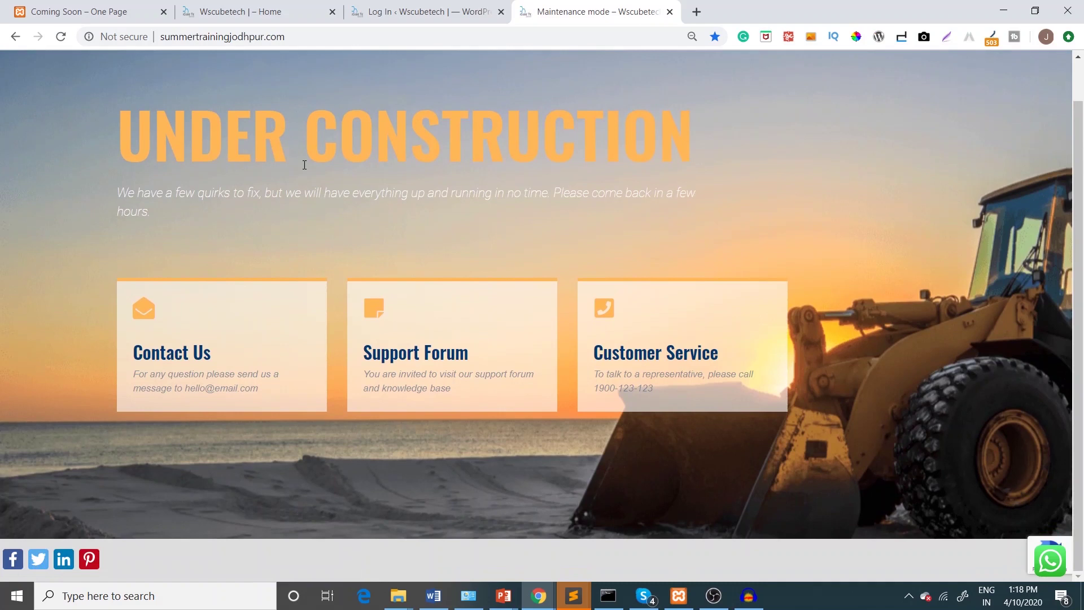
scroll(304, 164, "up", 1)
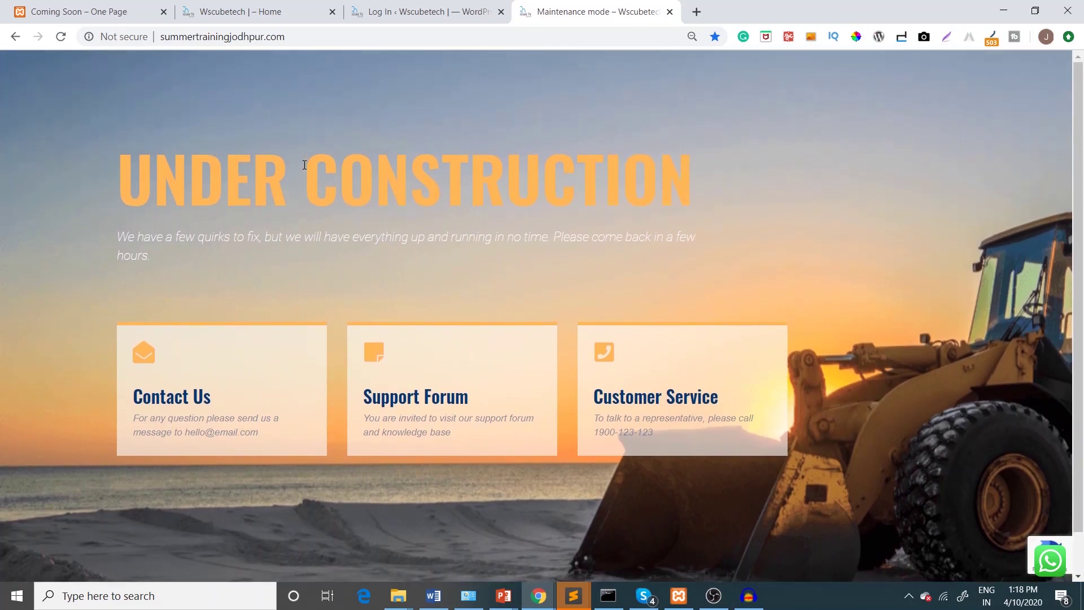